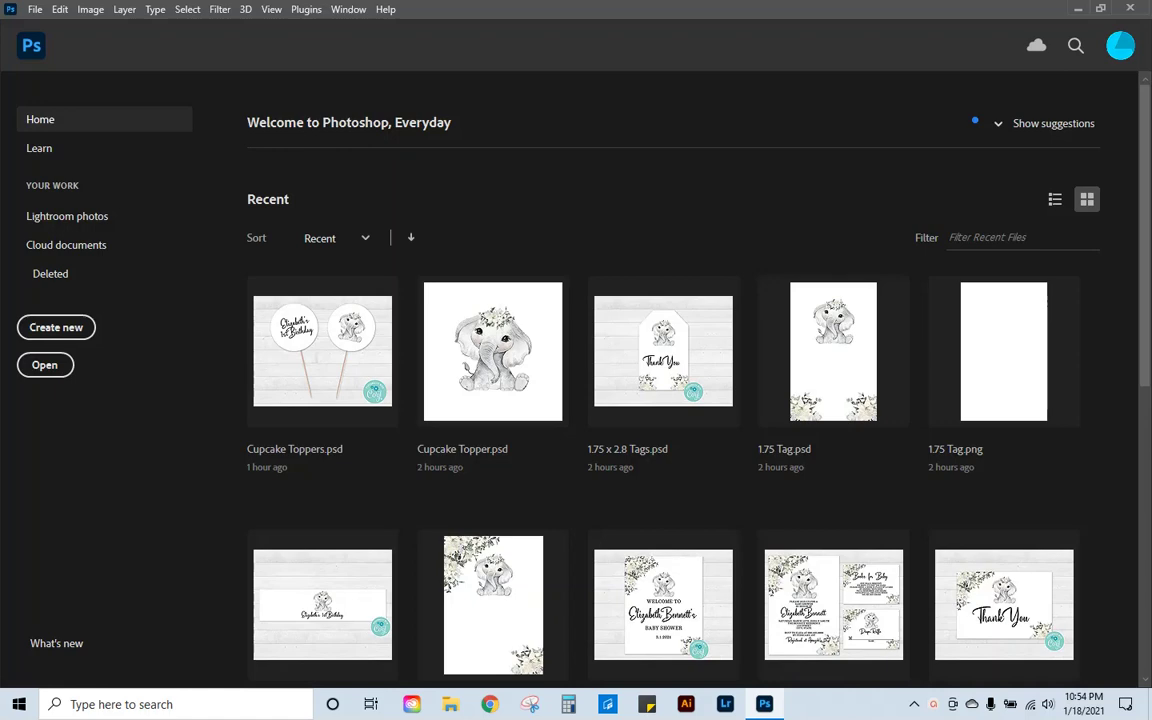
# Step: Create a new 5 x 7 in, 300 ppi CMYK document (1500 x 2100 px) with a white background
pyautogui.click(60, 327)
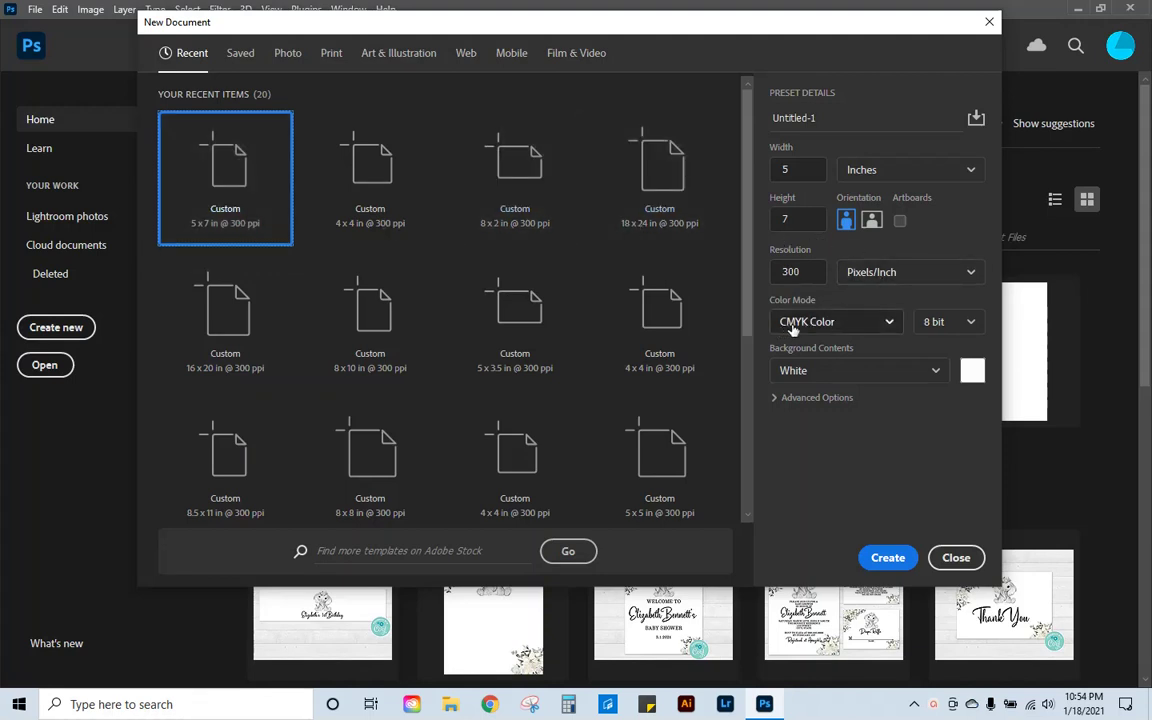
pyautogui.click(884, 556)
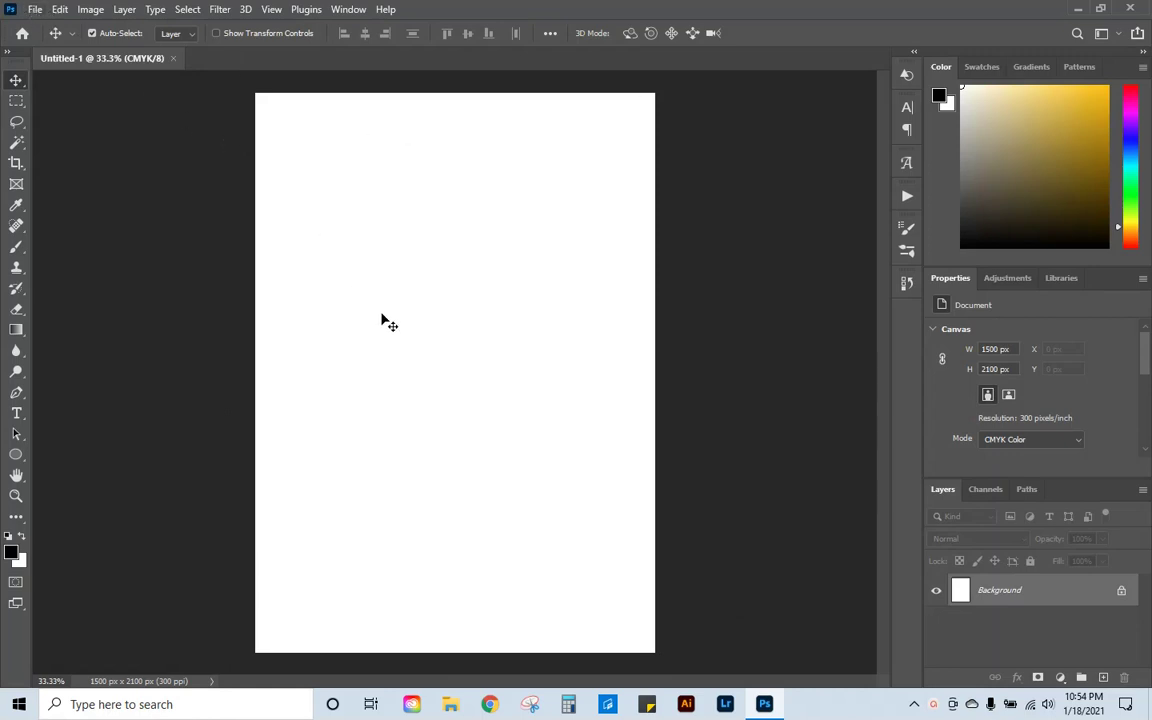
# Step: Embed the BeautyAndTheBeast_04 floral clipart as a new layer above the white background
pyautogui.click(35, 9)
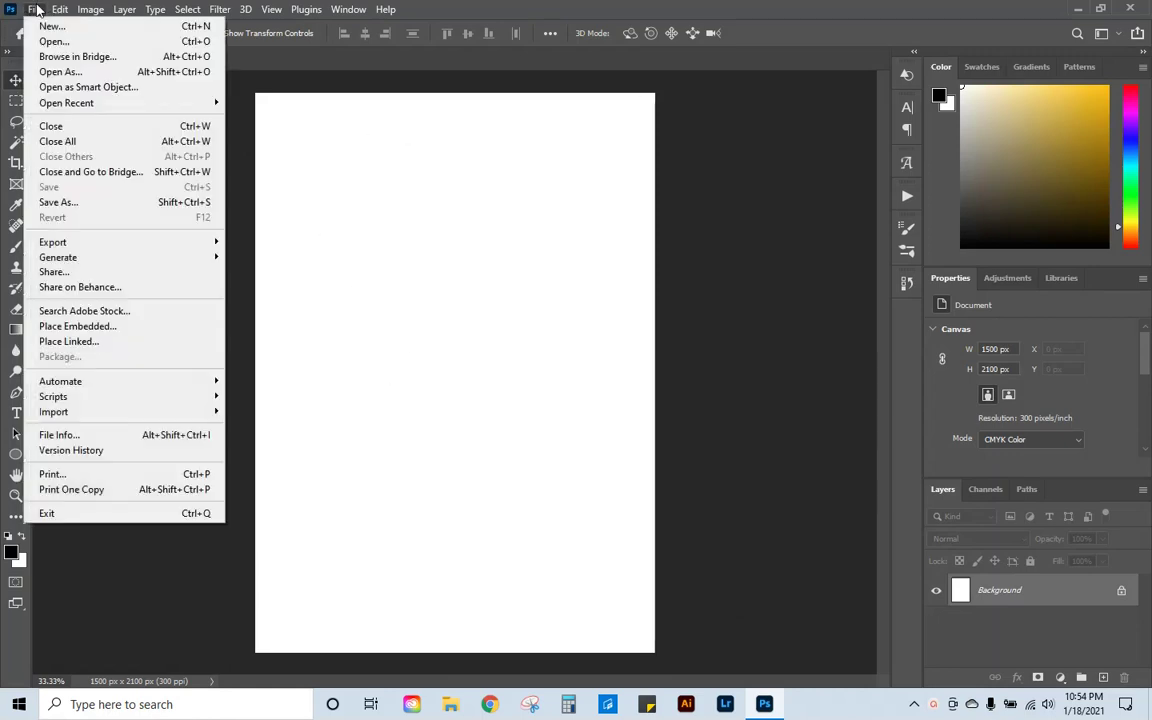
pyautogui.click(80, 325)
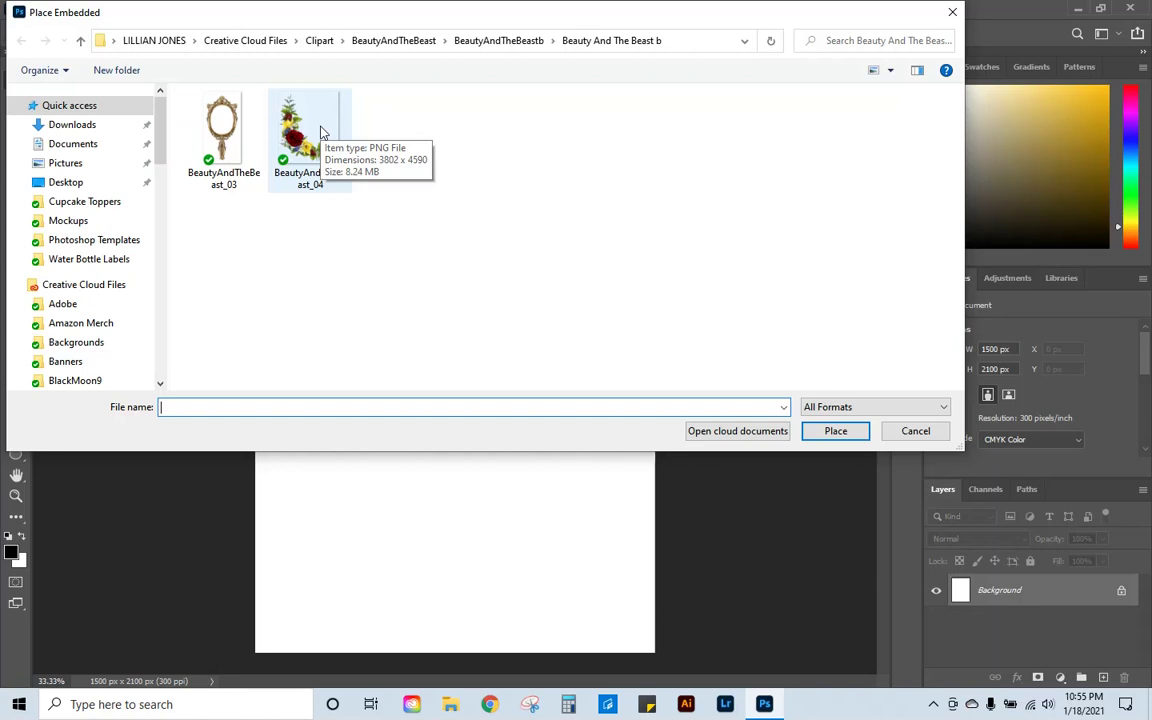
pyautogui.doubleClick(320, 133)
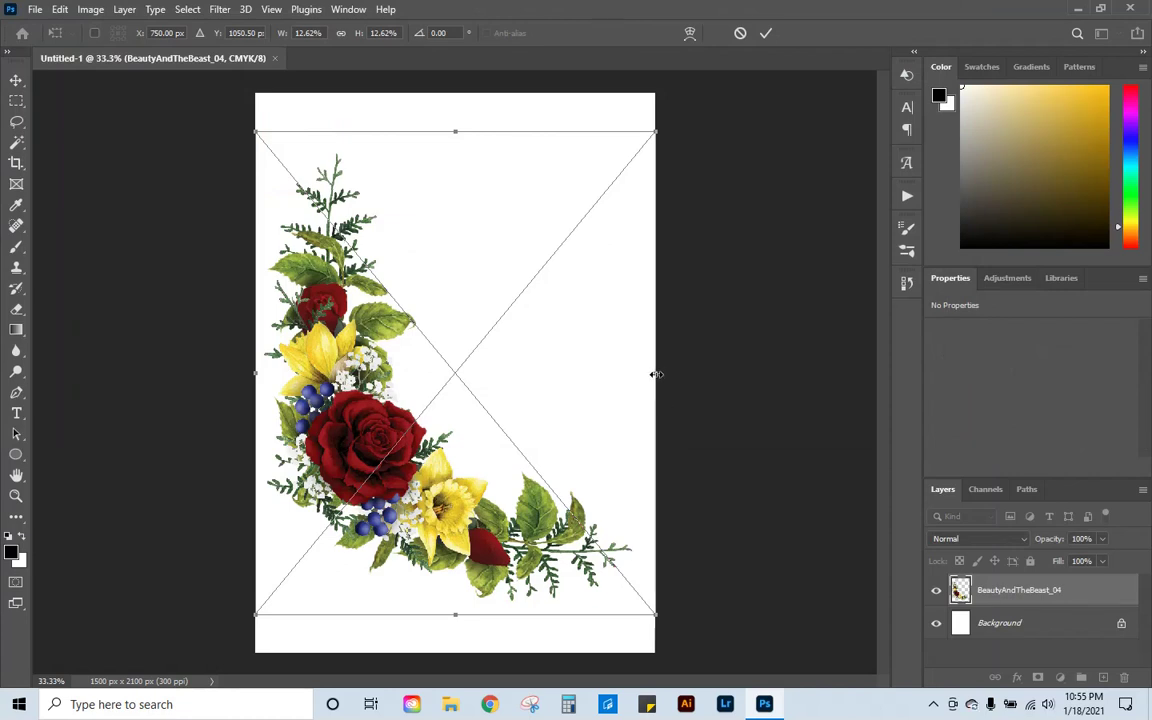
# Step: Shrink the floral image, move it to the top-left corner and rotate it clockwise
pyautogui.moveTo(650, 375); pyautogui.dragTo(479, 386)
pyautogui.moveTo(306, 443); pyautogui.dragTo(295, 258)
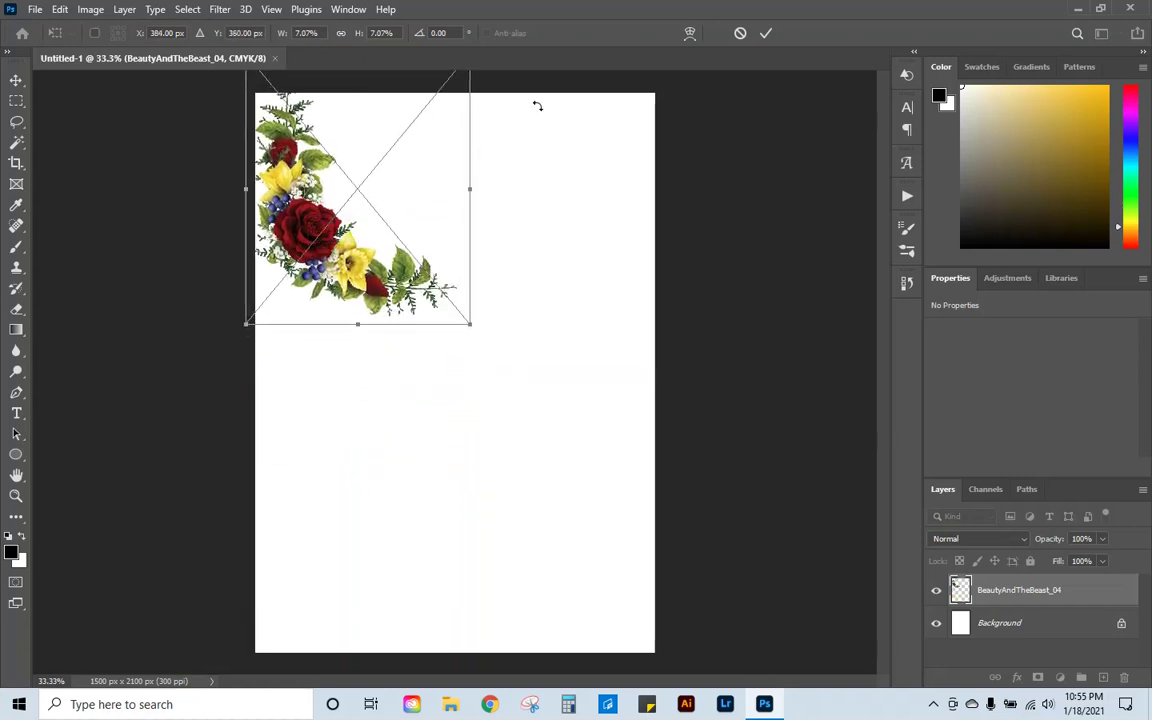
pyautogui.moveTo(530, 101); pyautogui.dragTo(538, 407)
pyautogui.moveTo(356, 237); pyautogui.dragTo(348, 232)
pyautogui.moveTo(436, 302); pyautogui.dragTo(377, 316)
pyautogui.moveTo(286, 150)
pyautogui.mouseDown()
pyautogui.moveTo(298, 156)
pyautogui.moveTo(295, 143)
pyautogui.mouseUp()
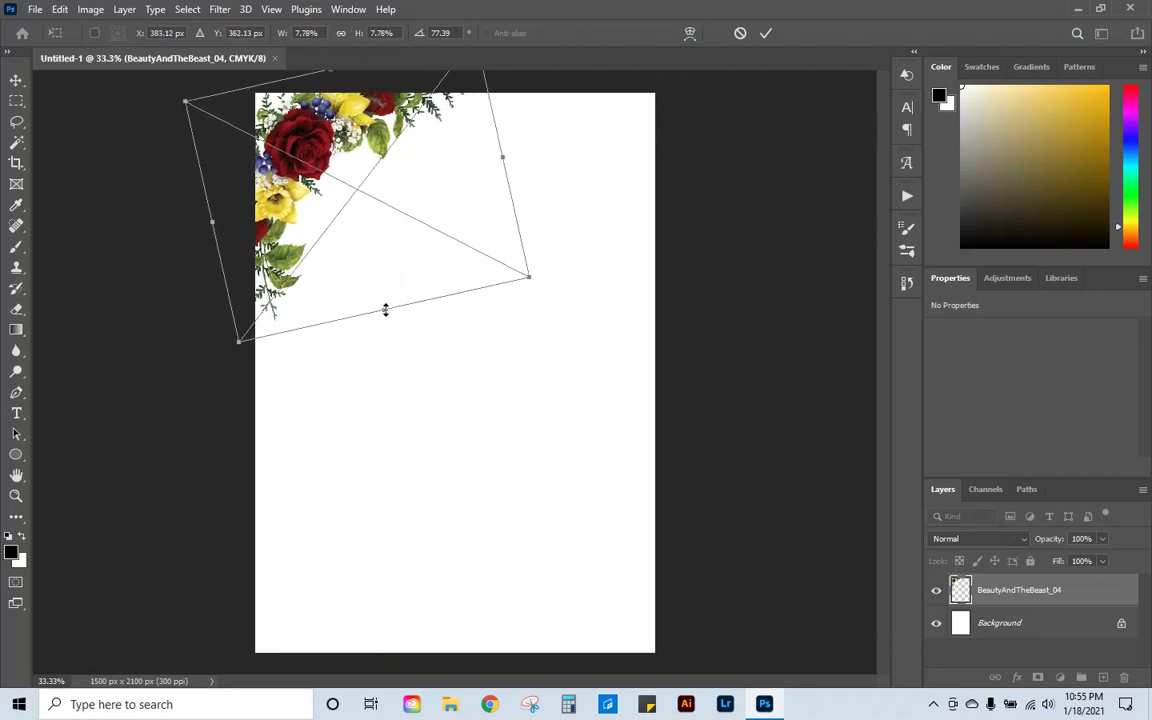
# Step: Fine-tune the flowers' size and rotation to about 80° in the top-left corner and commit
pyautogui.moveTo(386, 309); pyautogui.dragTo(393, 338)
pyautogui.moveTo(324, 186); pyautogui.dragTo(340, 200)
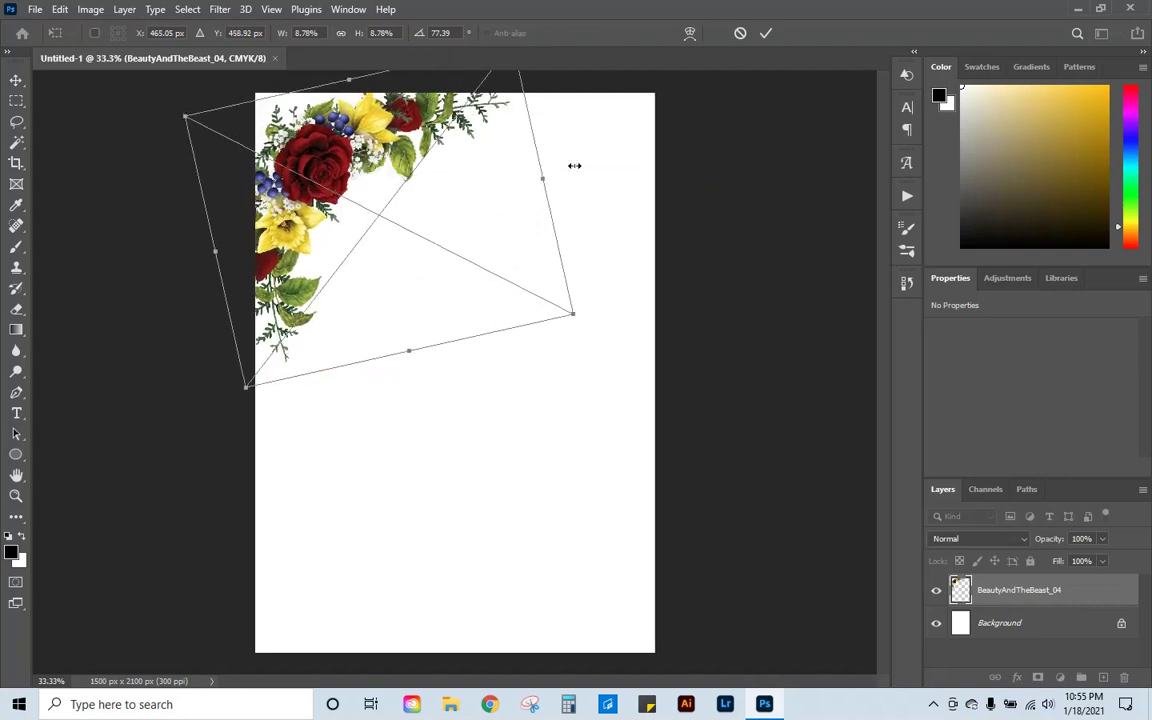
pyautogui.moveTo(576, 165); pyautogui.dragTo(595, 145)
pyautogui.moveTo(340, 165); pyautogui.dragTo(340, 157)
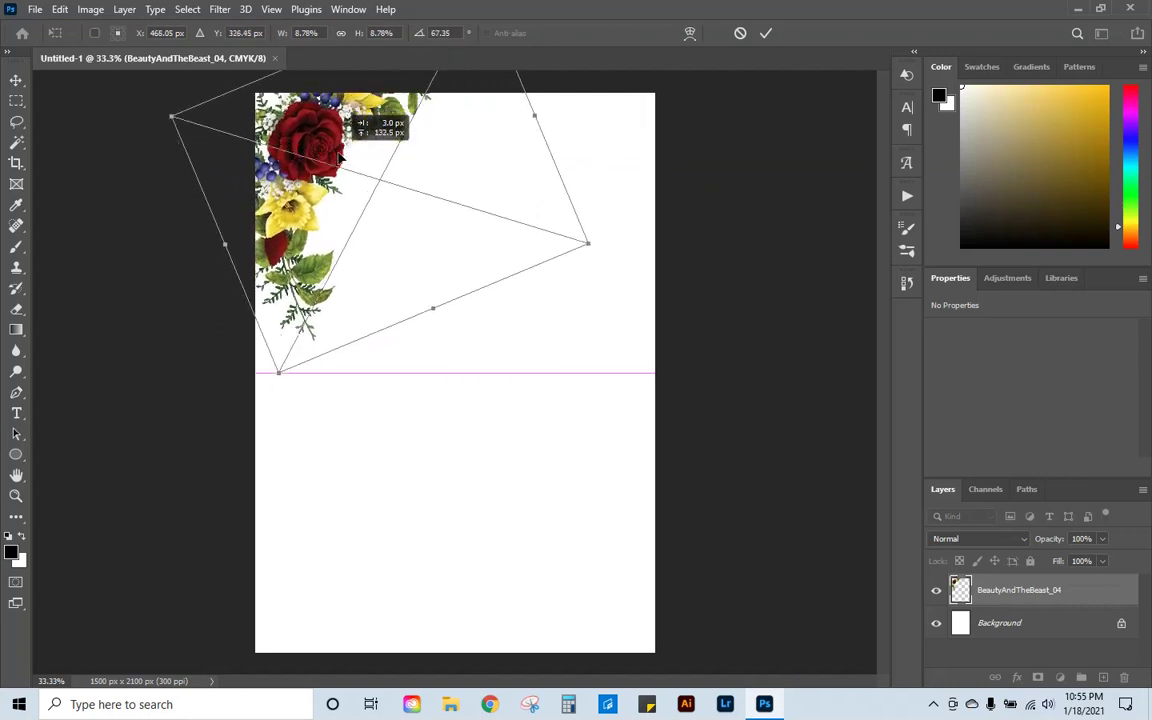
pyautogui.moveTo(607, 123); pyautogui.dragTo(609, 175)
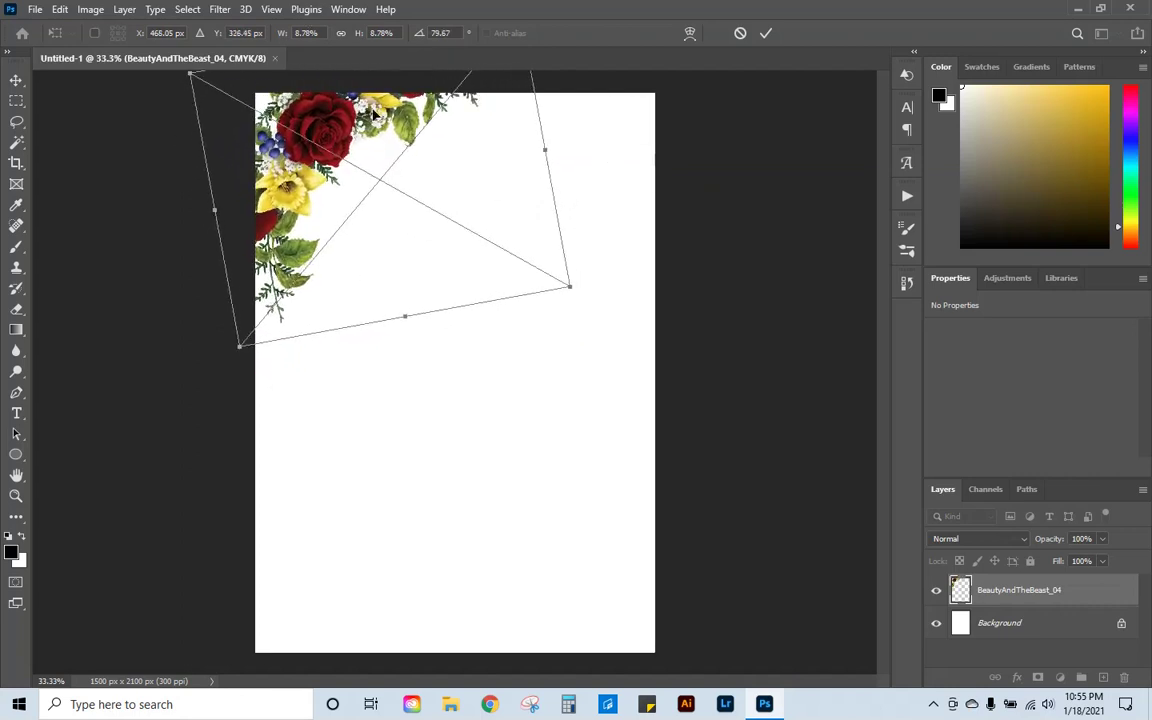
pyautogui.moveTo(364, 117); pyautogui.dragTo(352, 146)
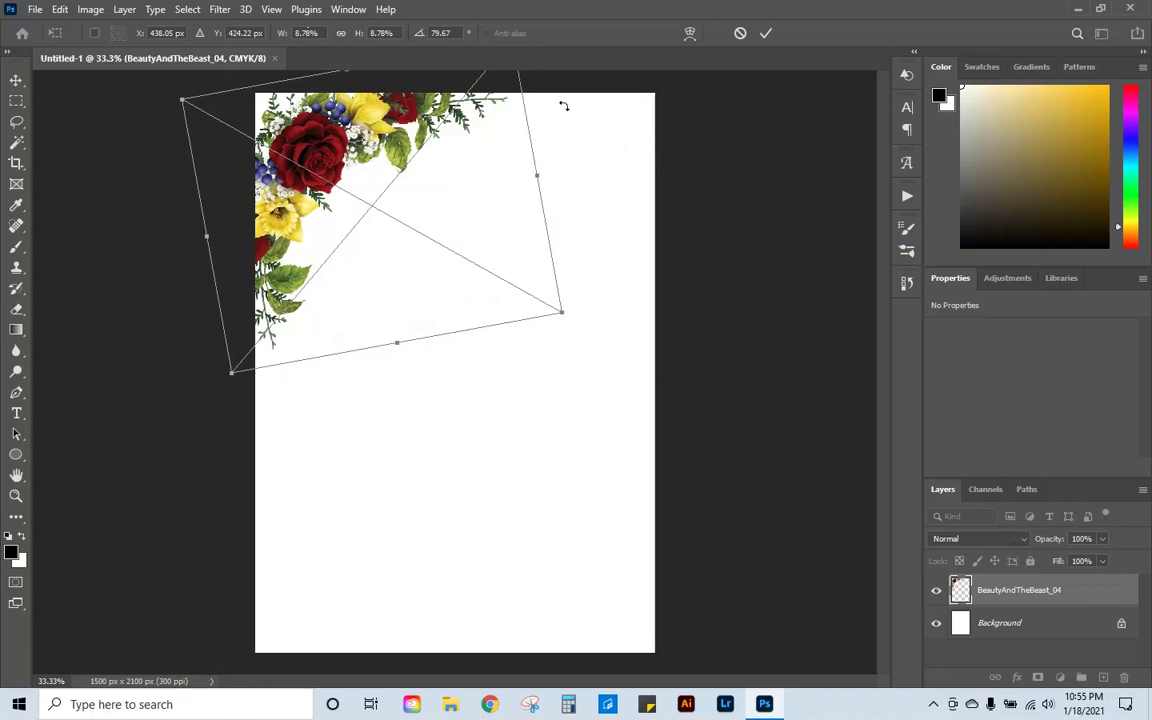
pyautogui.click(766, 34)
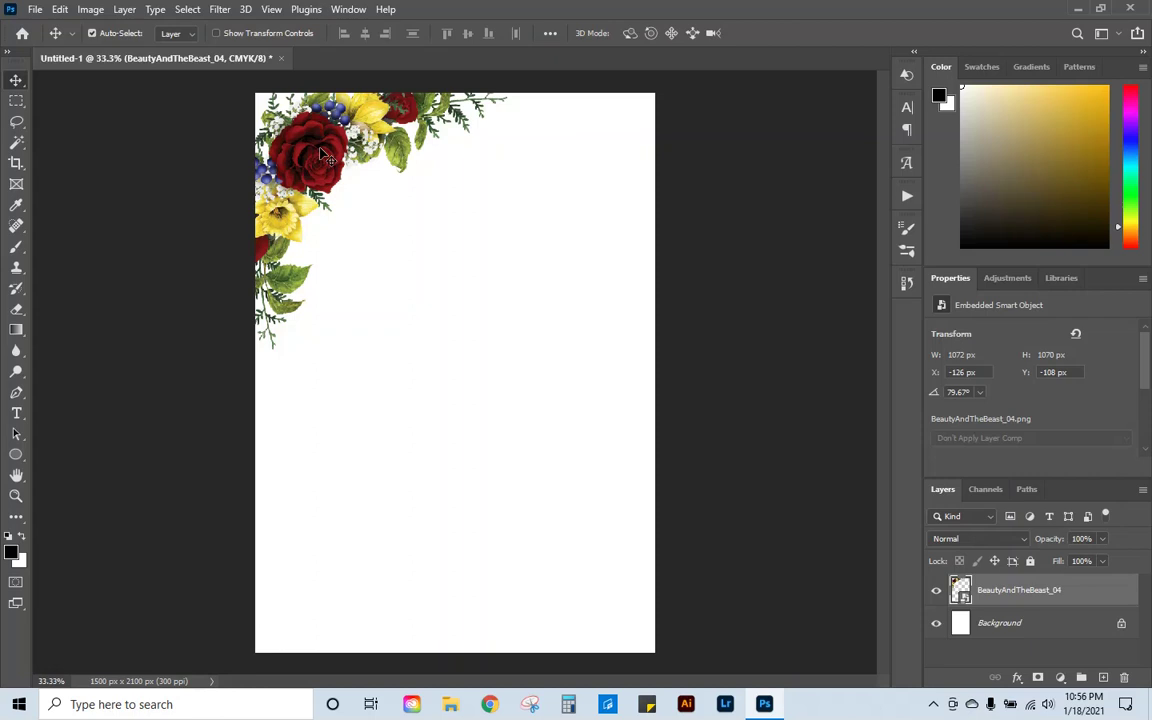
# Step: Duplicate the flowers, flip the copy horizontally and vertically, and place it in the bottom-right corner
pyautogui.keyDown('alt'); pyautogui.moveTo(322, 155); pyautogui.dragTo(470, 476); pyautogui.keyUp('alt')
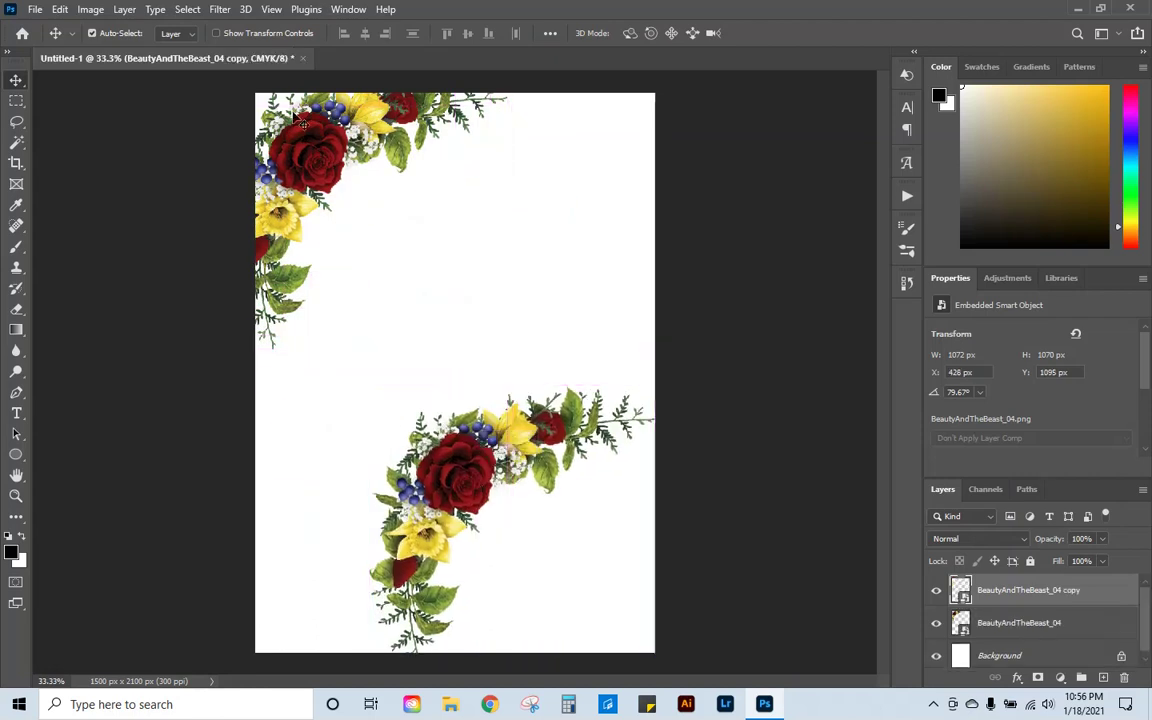
pyautogui.click(59, 10)
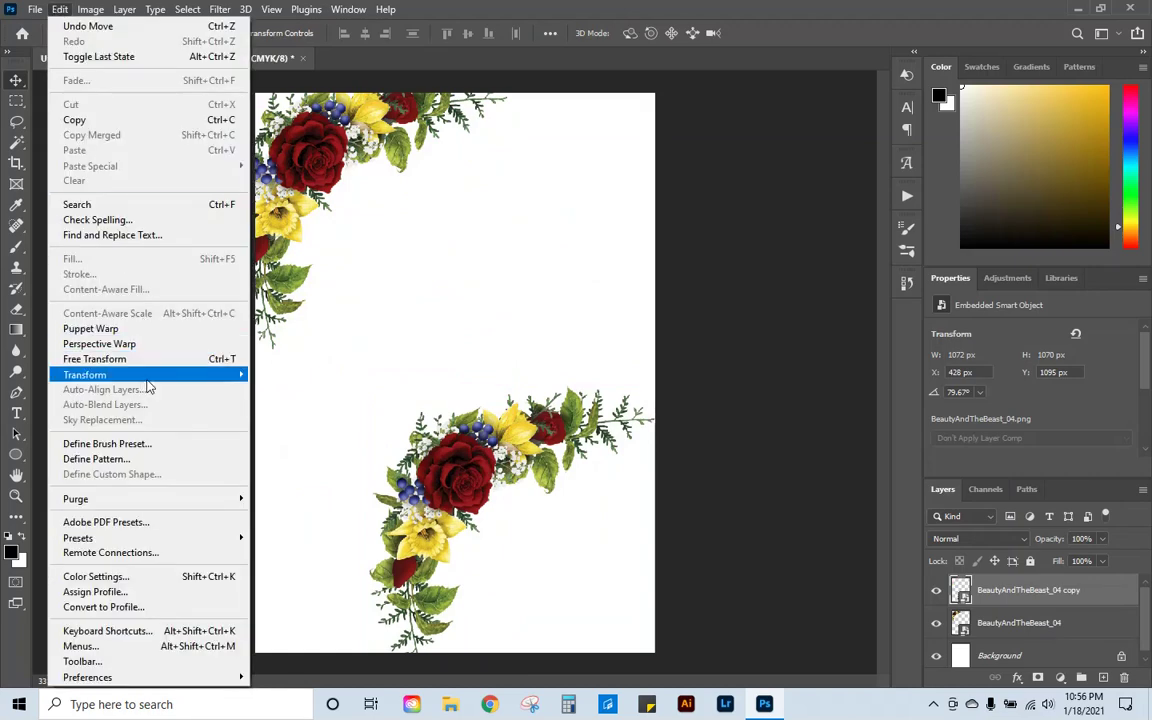
pyautogui.moveTo(147, 376)
pyautogui.click(291, 622)
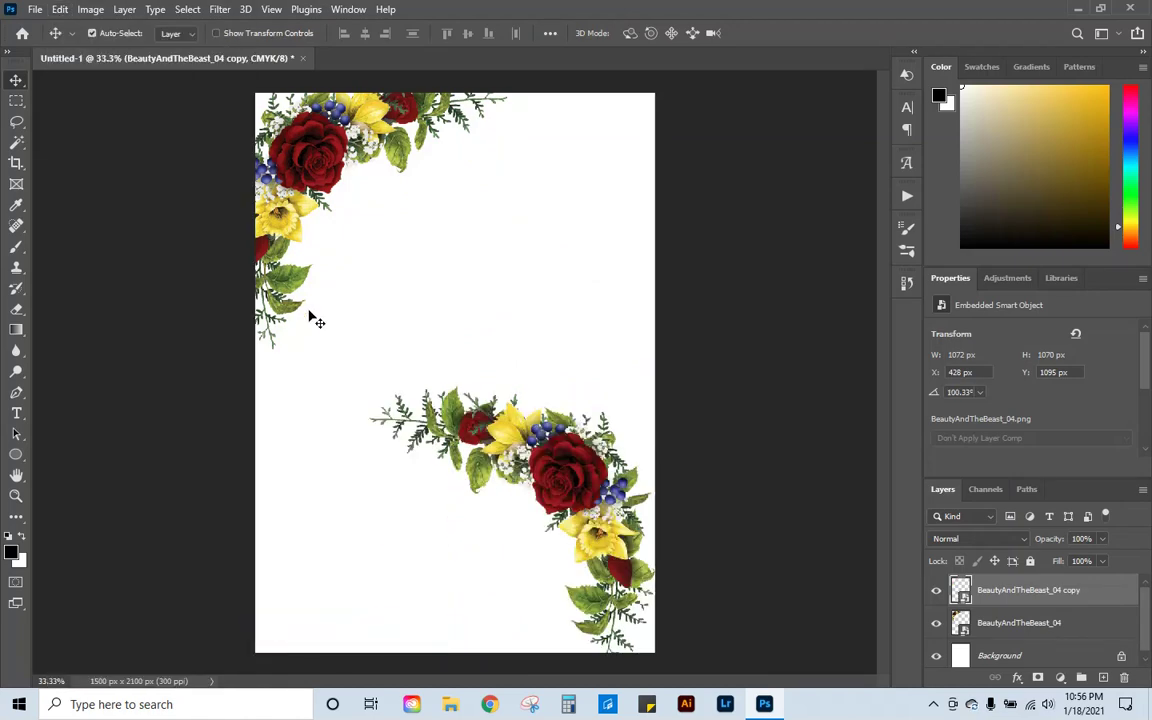
pyautogui.click(61, 11)
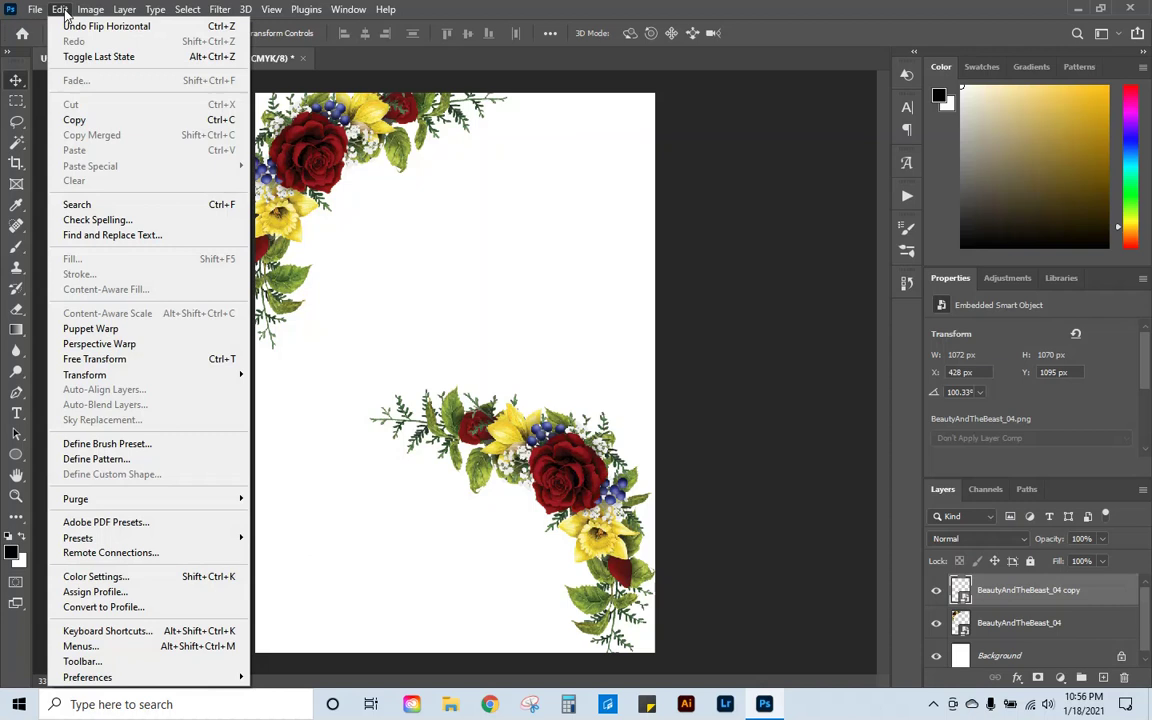
pyautogui.moveTo(185, 375)
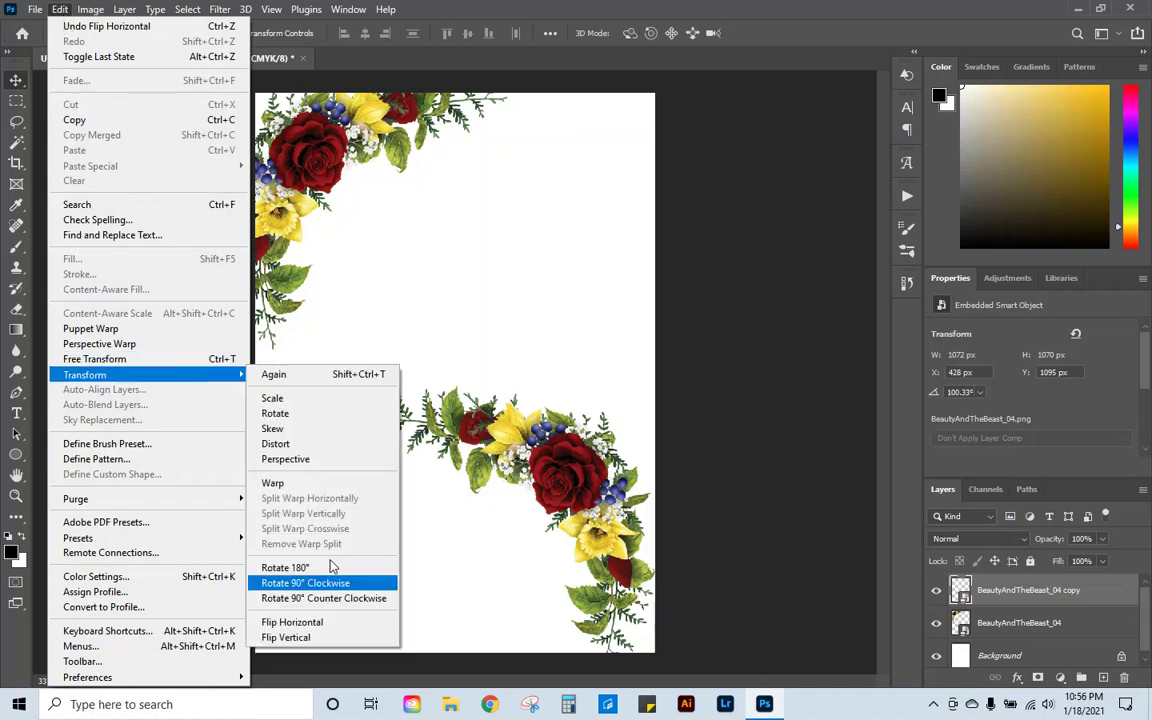
pyautogui.click(345, 637)
pyautogui.moveTo(570, 577); pyautogui.dragTo(609, 602)
pyautogui.moveTo(315, 170)
pyautogui.mouseDown()
pyautogui.moveTo(328, 173)
pyautogui.moveTo(312, 170)
pyautogui.mouseUp()
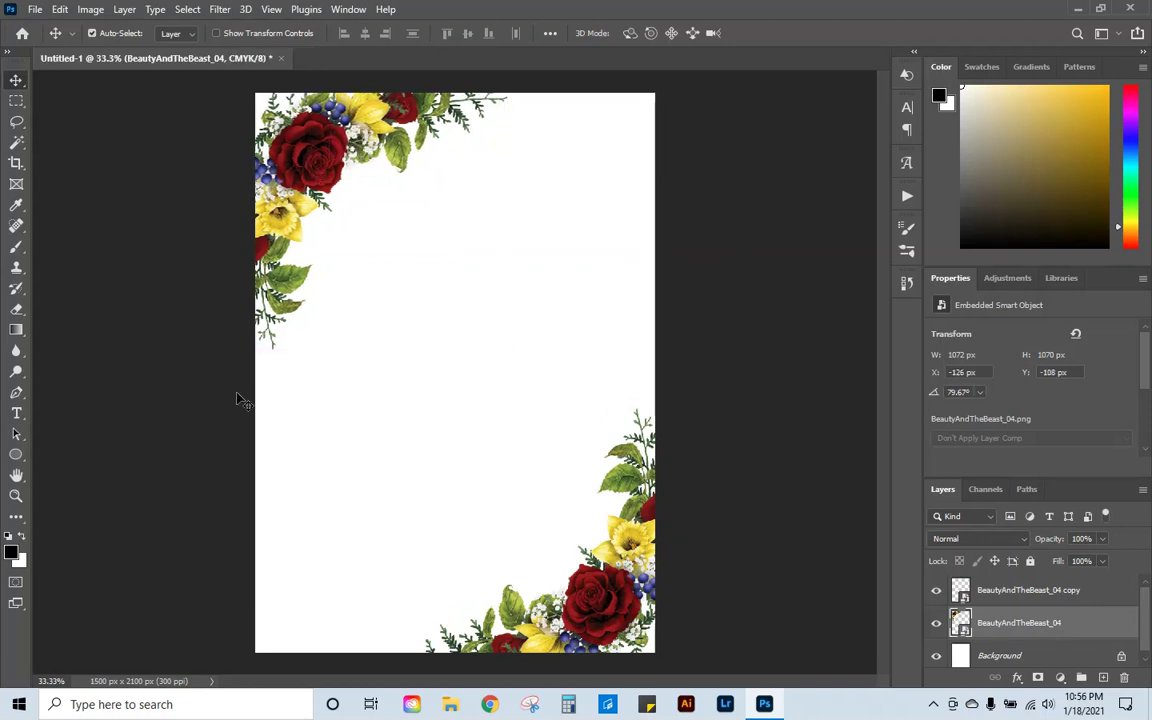
# Step: Add centred three-line text 'PLEASE JOIN US FOR A / BABY SHOWER / IN HONOR OF' near the top
pyautogui.click(1062, 592)
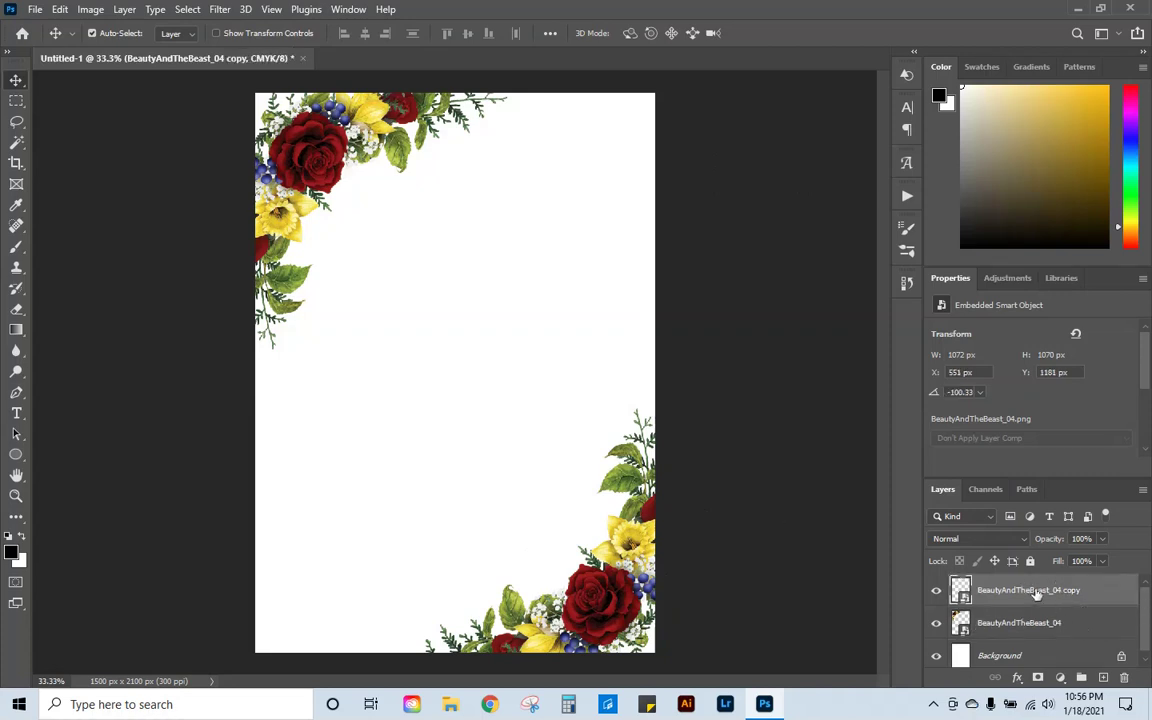
pyautogui.click(17, 413)
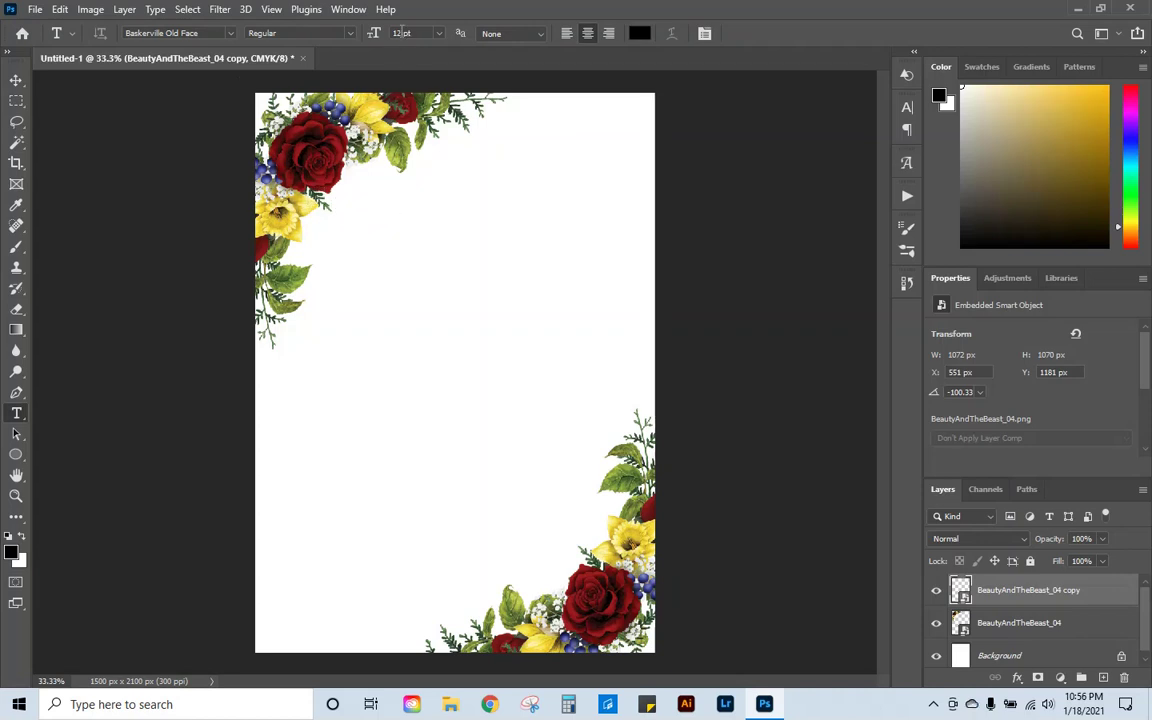
pyautogui.moveTo(331, 214); pyautogui.dragTo(609, 274)
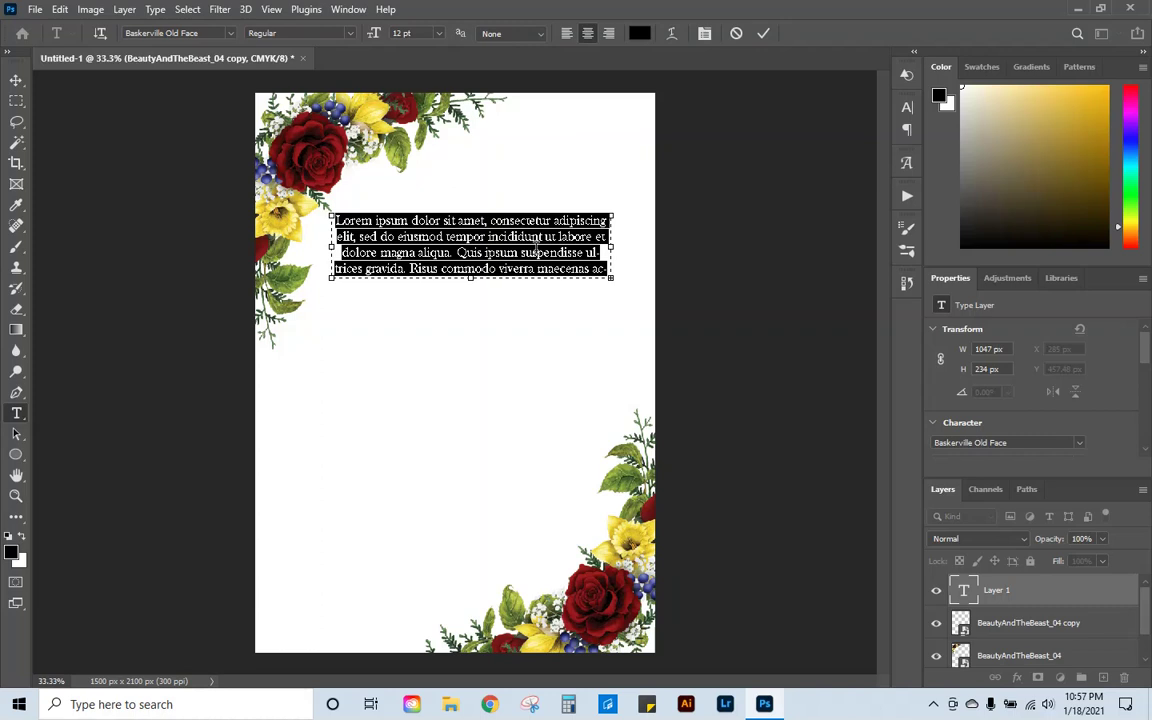
pyautogui.write('PLEASE ')
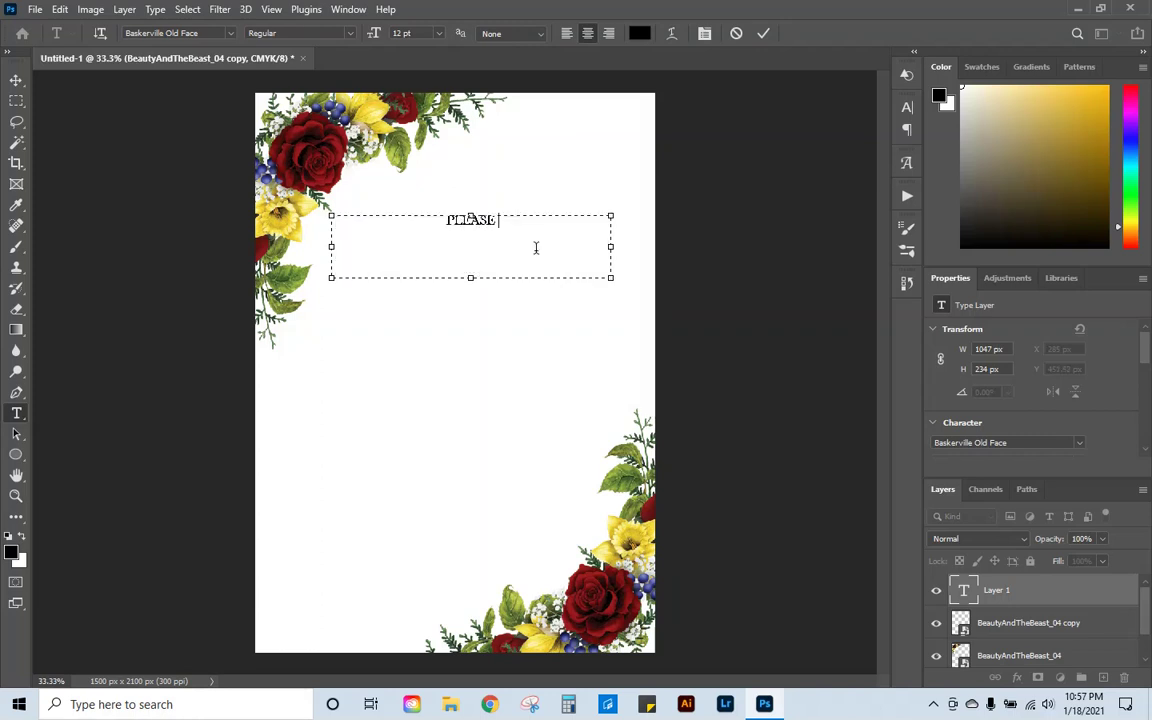
pyautogui.write('JOIN US FOR A')
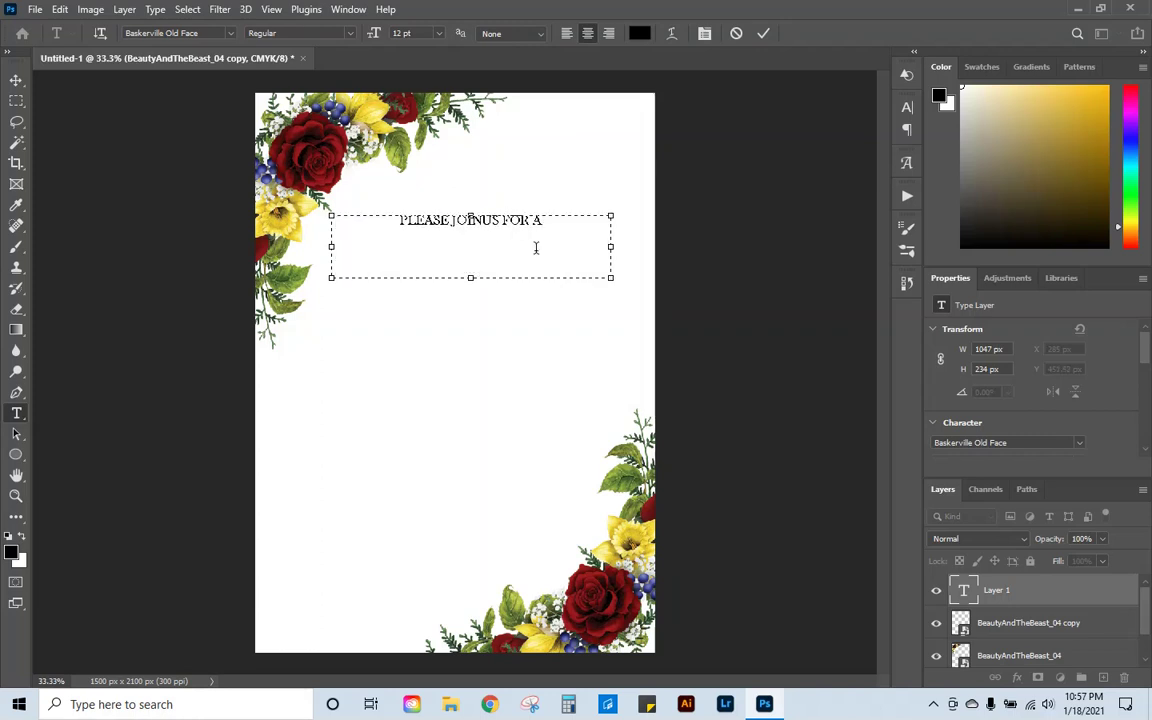
pyautogui.press('Return')
pyautogui.write('BABY SHOW')
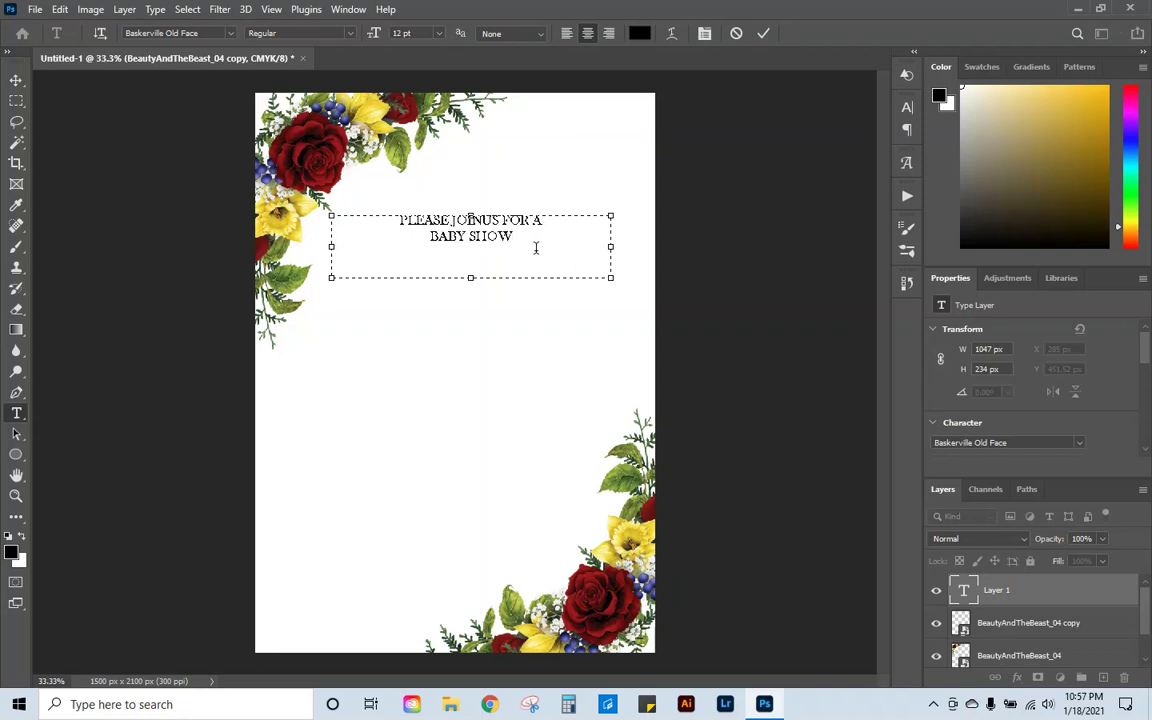
pyautogui.write('ER')
pyautogui.press('Return')
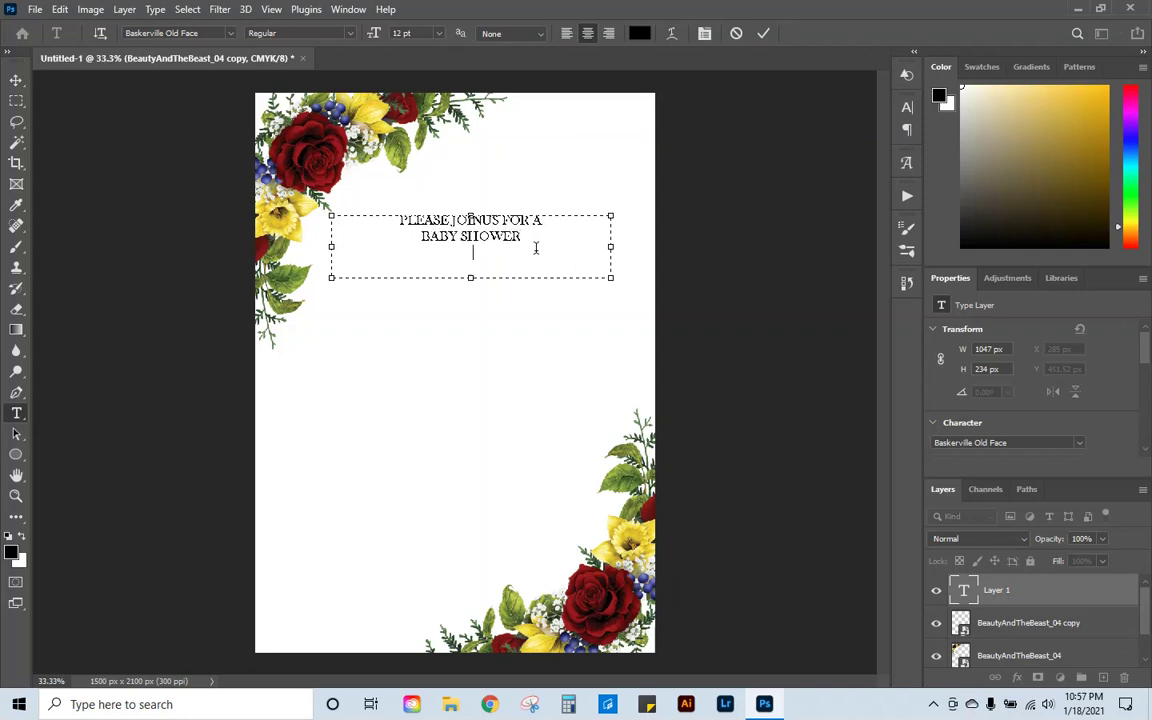
pyautogui.write('IN HONOR OF')
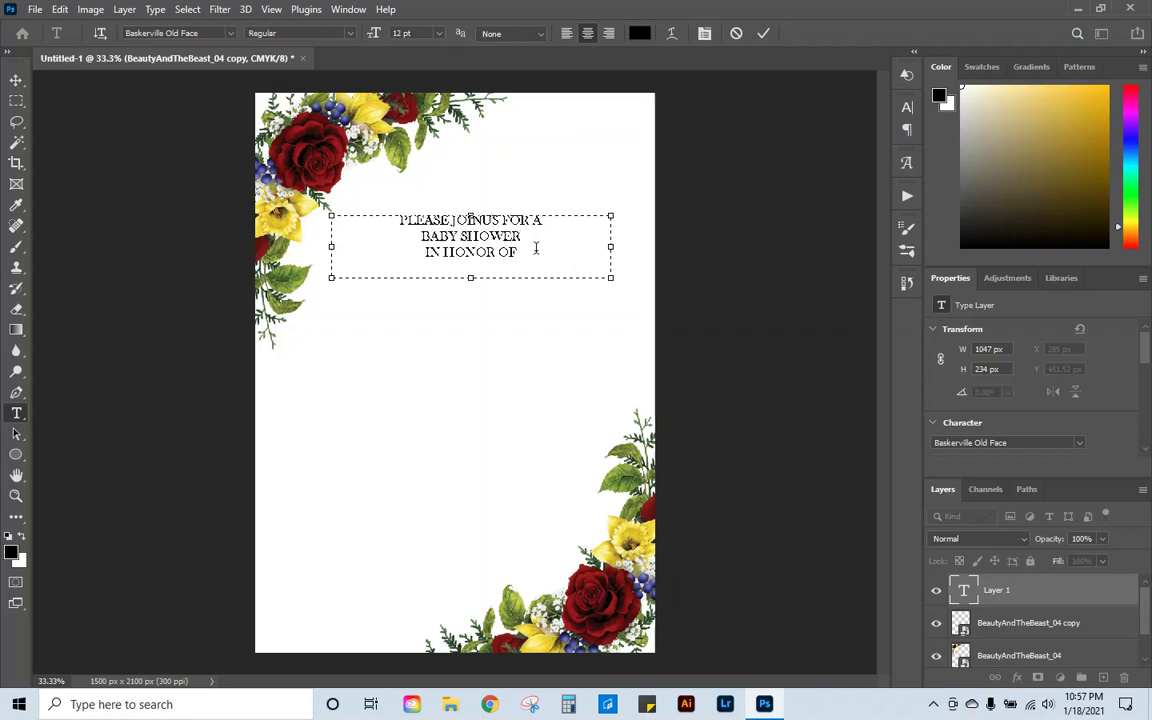
pyautogui.click(763, 33)
pyautogui.click(16, 79)
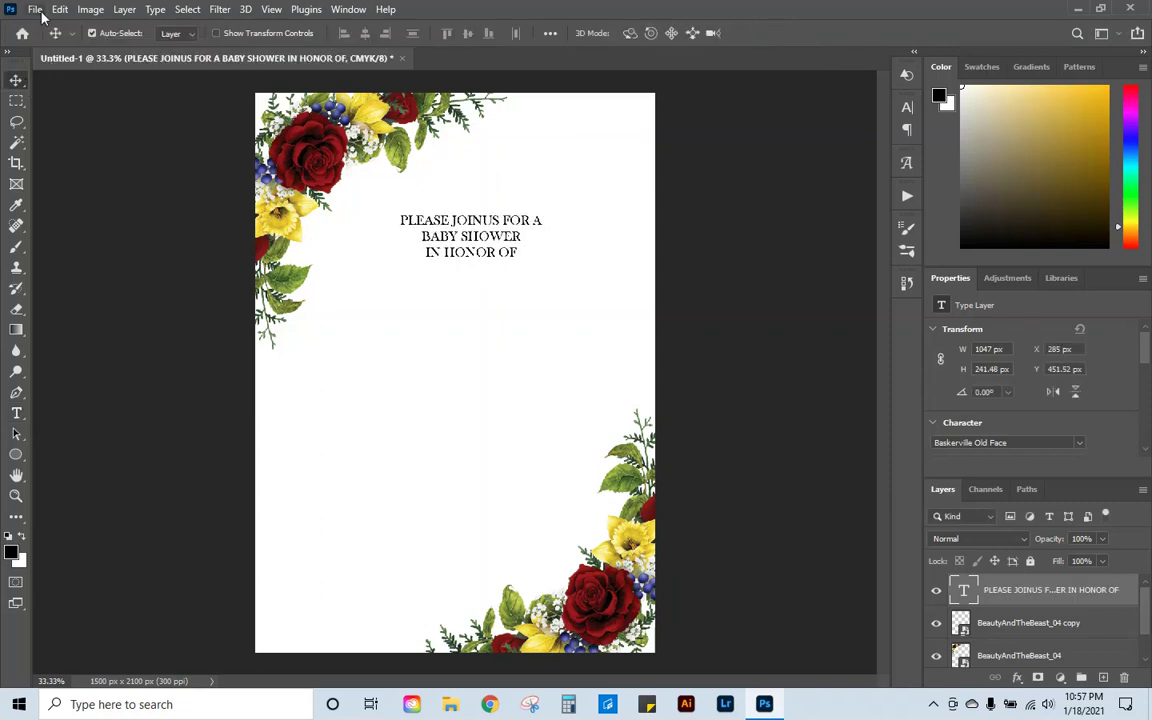
pyautogui.moveTo(467, 242)
pyautogui.mouseDown()
pyautogui.moveTo(478, 240)
pyautogui.moveTo(462, 242)
pyautogui.mouseUp()
pyautogui.click(60, 9)
pyautogui.click(146, 359)
pyautogui.click(793, 34)
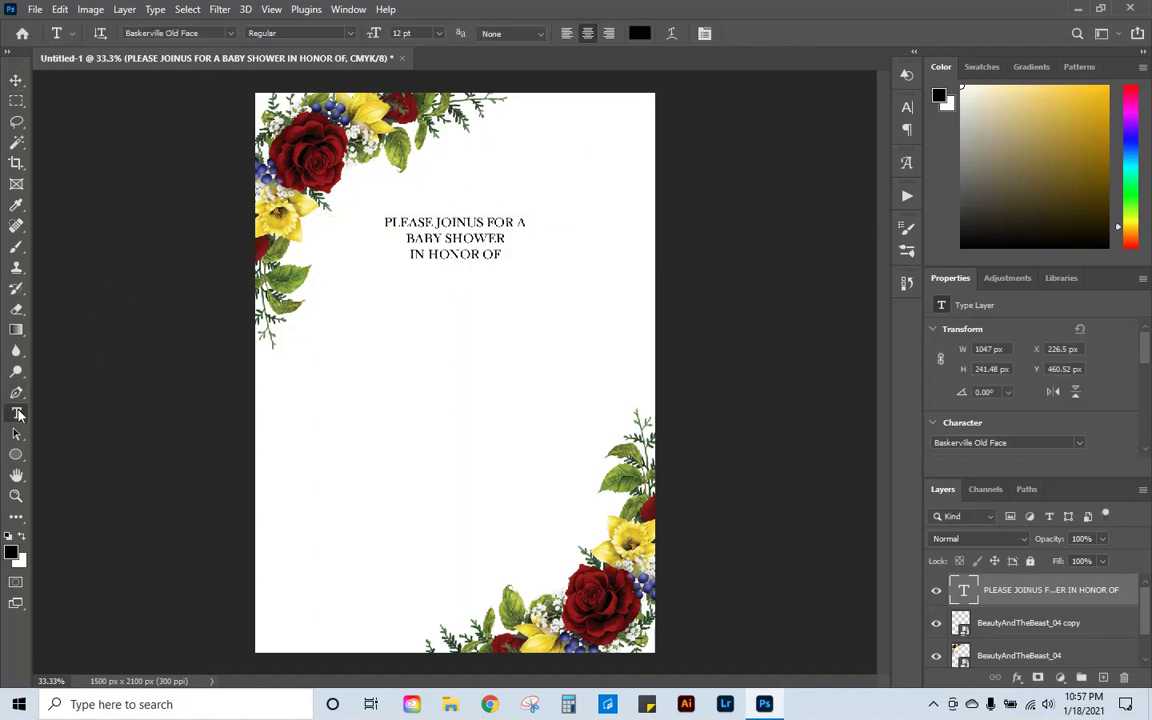
pyautogui.click(186, 33)
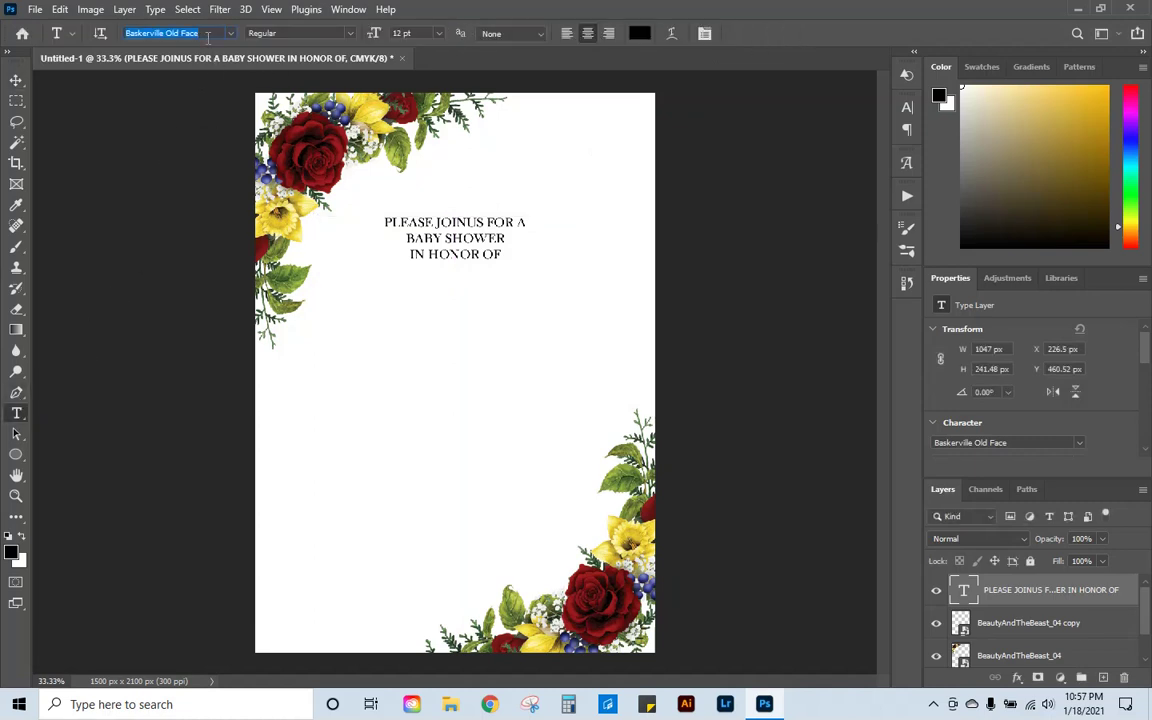
pyautogui.write('HELLO')
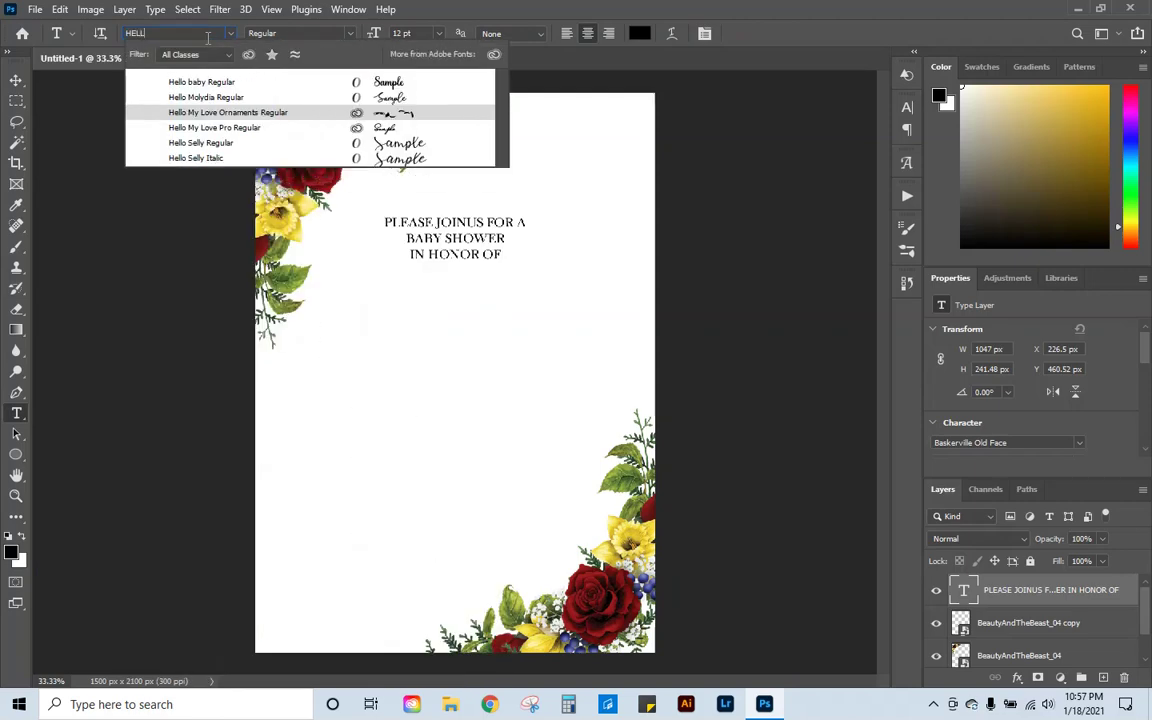
pyautogui.click(214, 127)
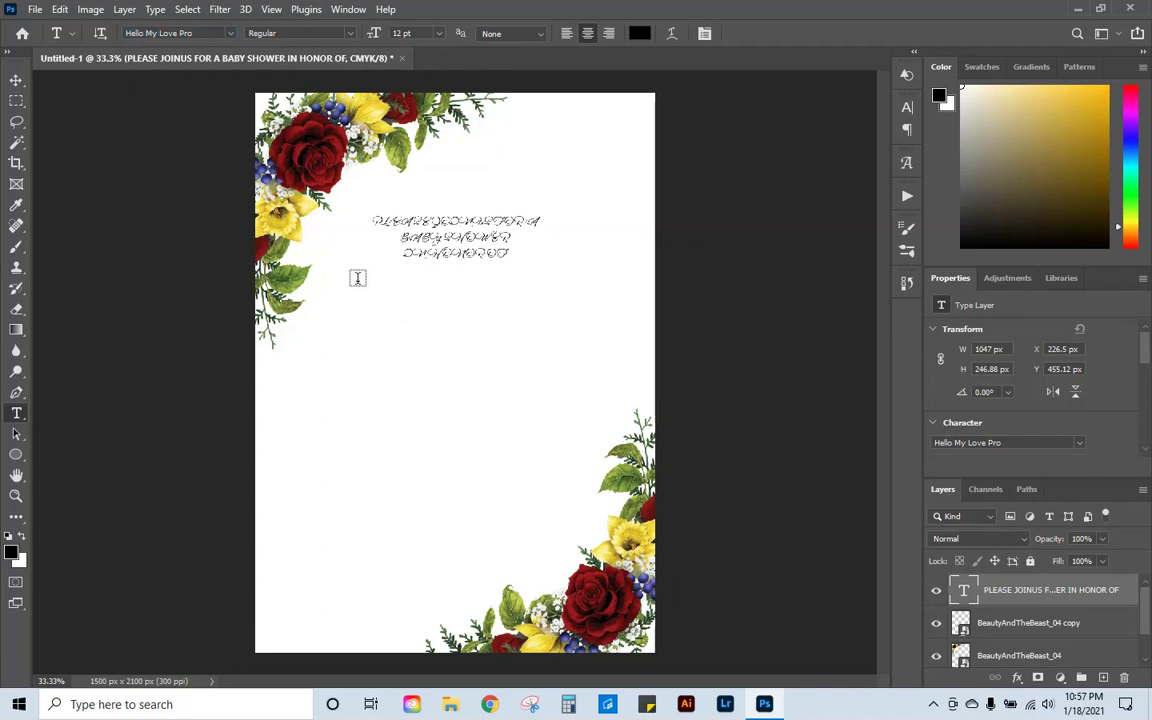
pyautogui.click(59, 10)
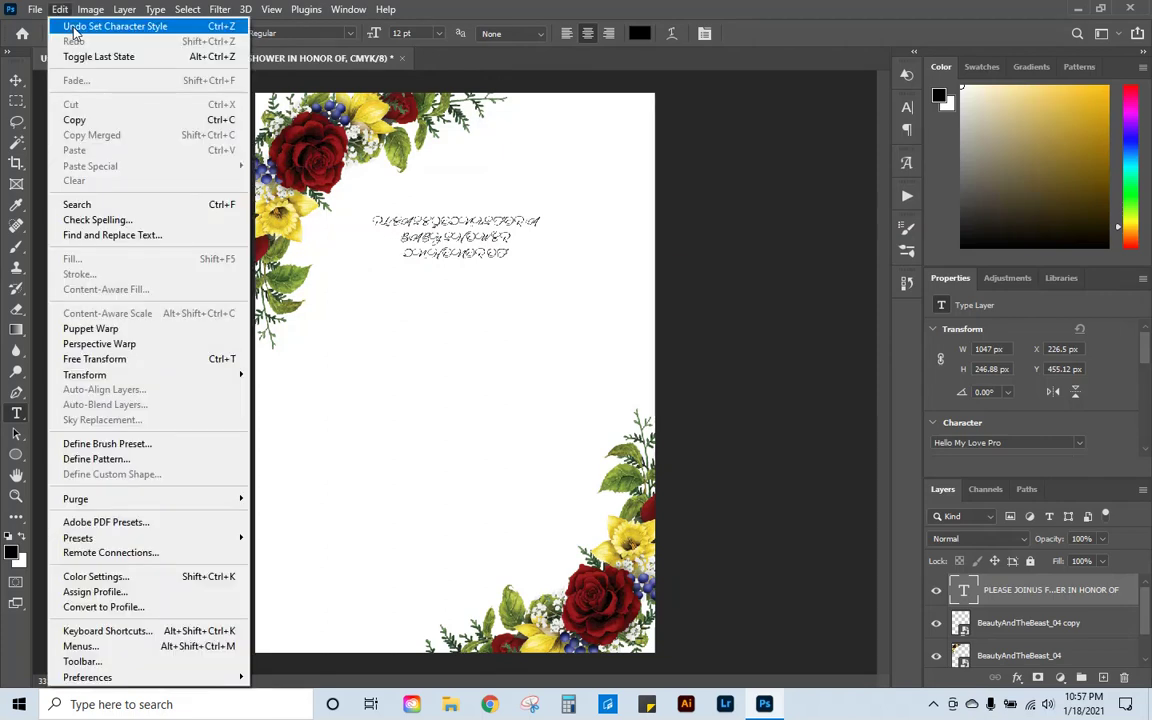
pyautogui.click(73, 28)
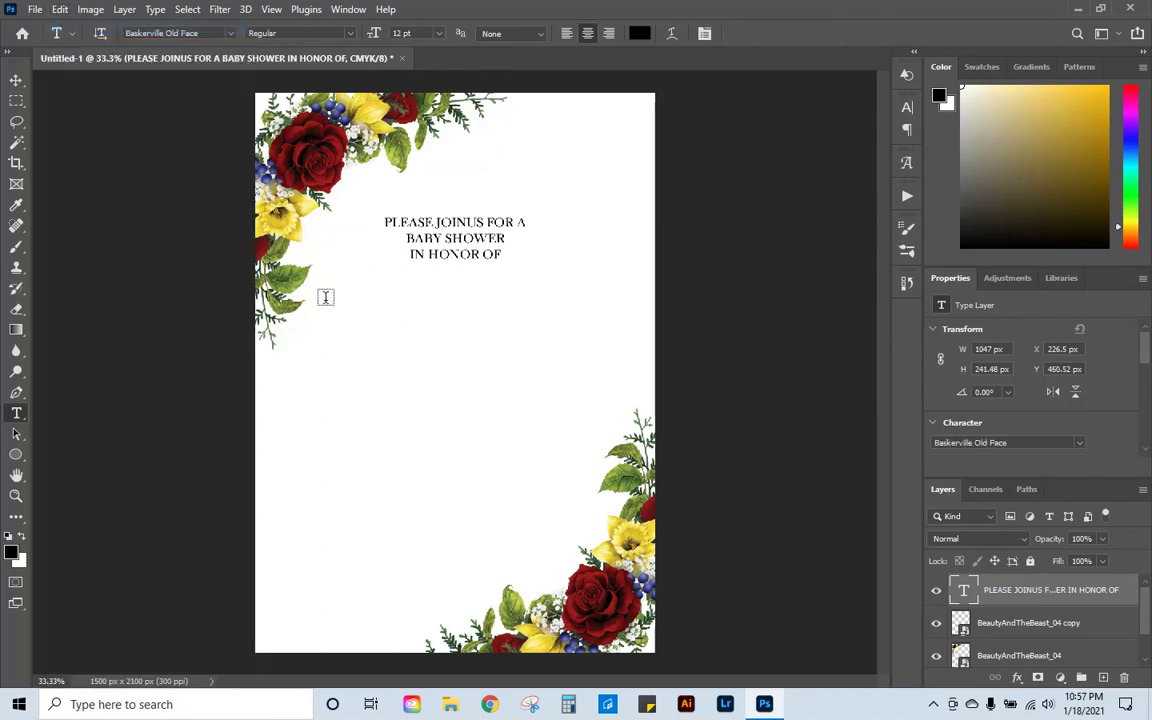
# Step: Type the honoree's name below the heading in 48 pt Hello My Love Pro script
pyautogui.moveTo(324, 298); pyautogui.dragTo(595, 372)
pyautogui.click(199, 34)
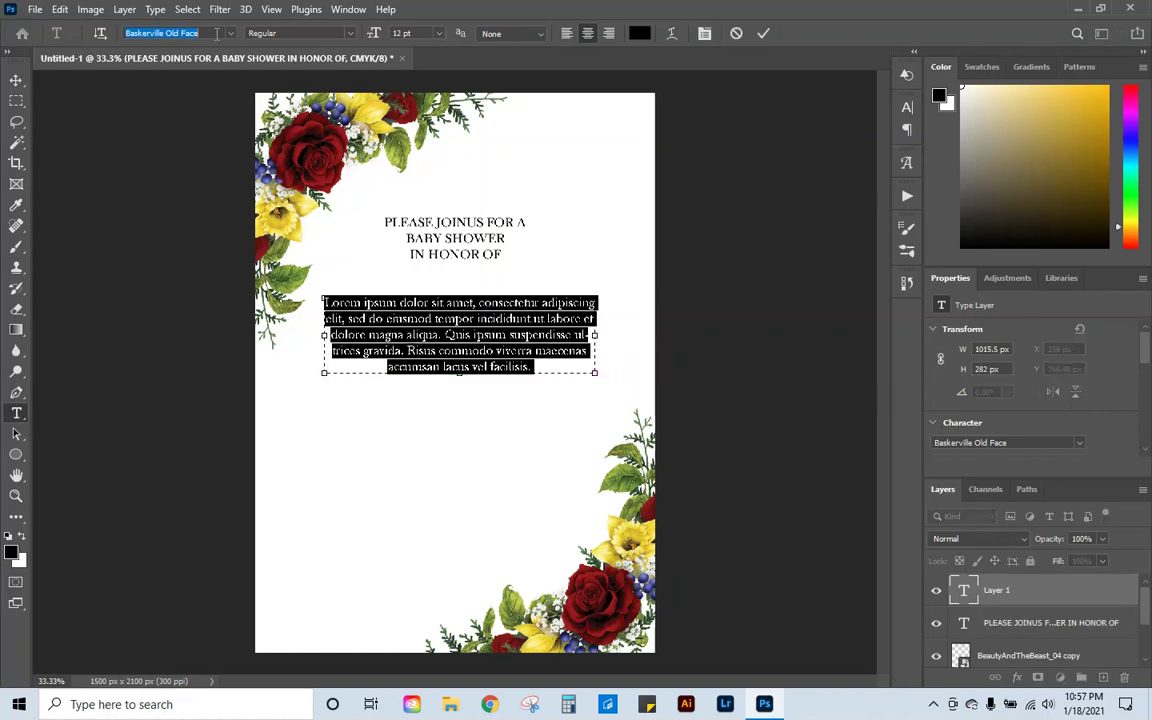
pyautogui.write('HELLO')
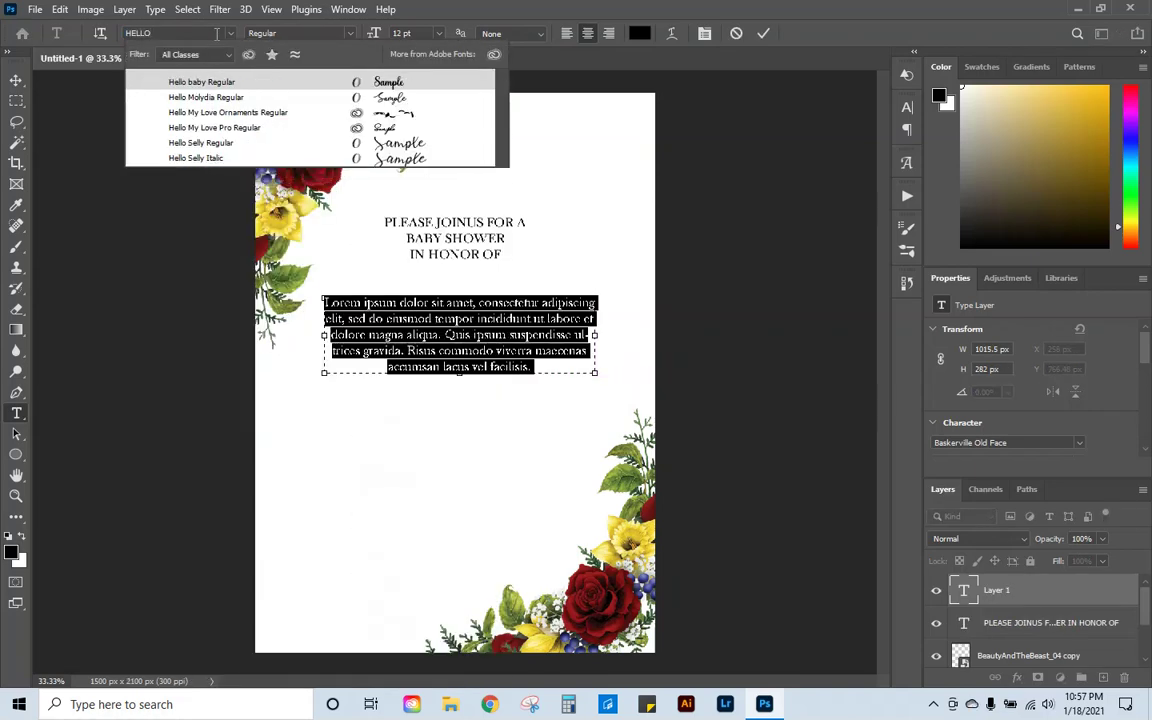
pyautogui.click(214, 127)
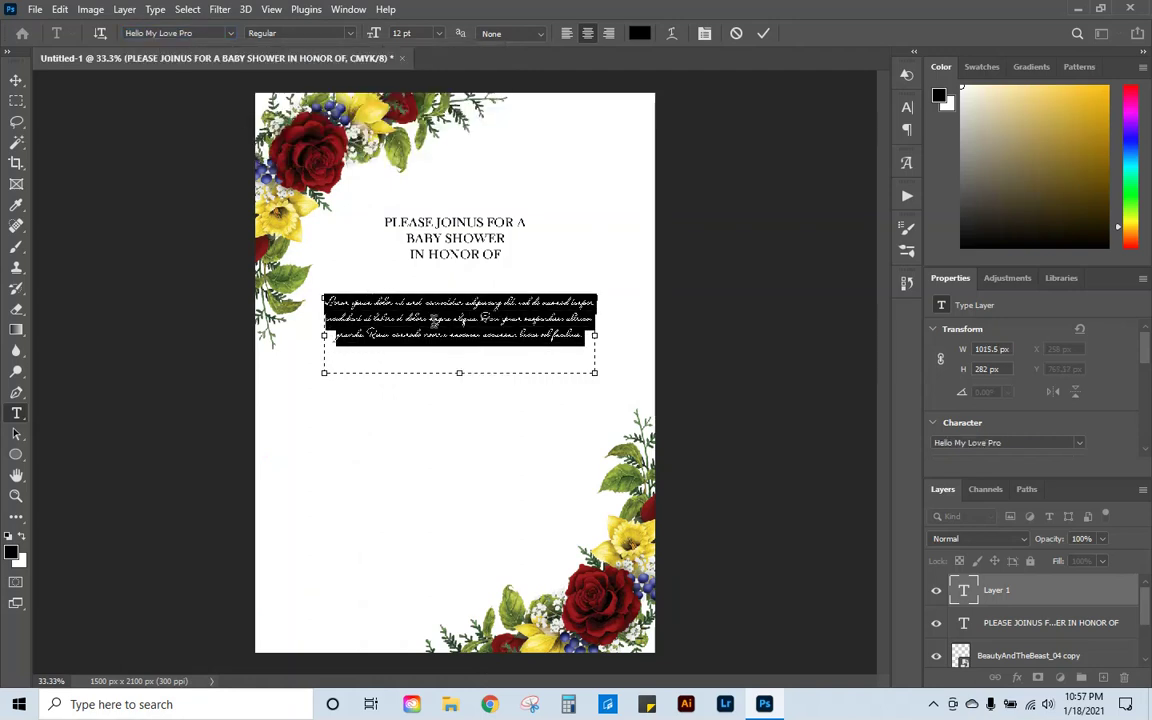
pyautogui.click(438, 34)
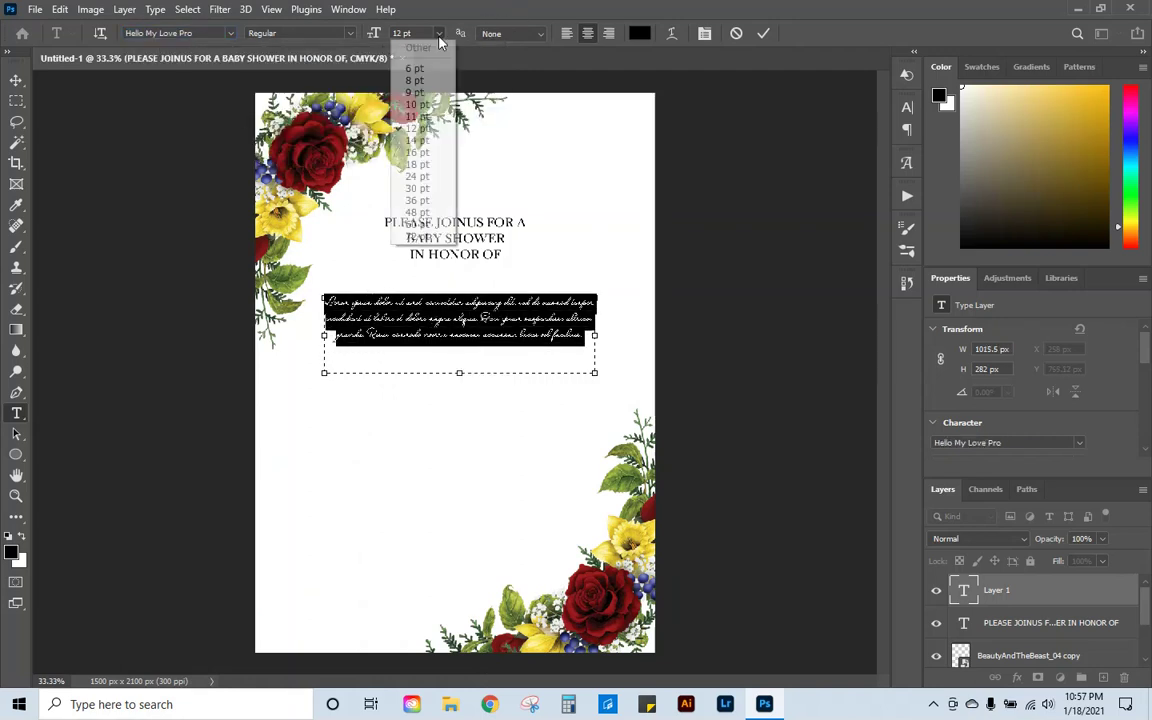
pyautogui.click(415, 212)
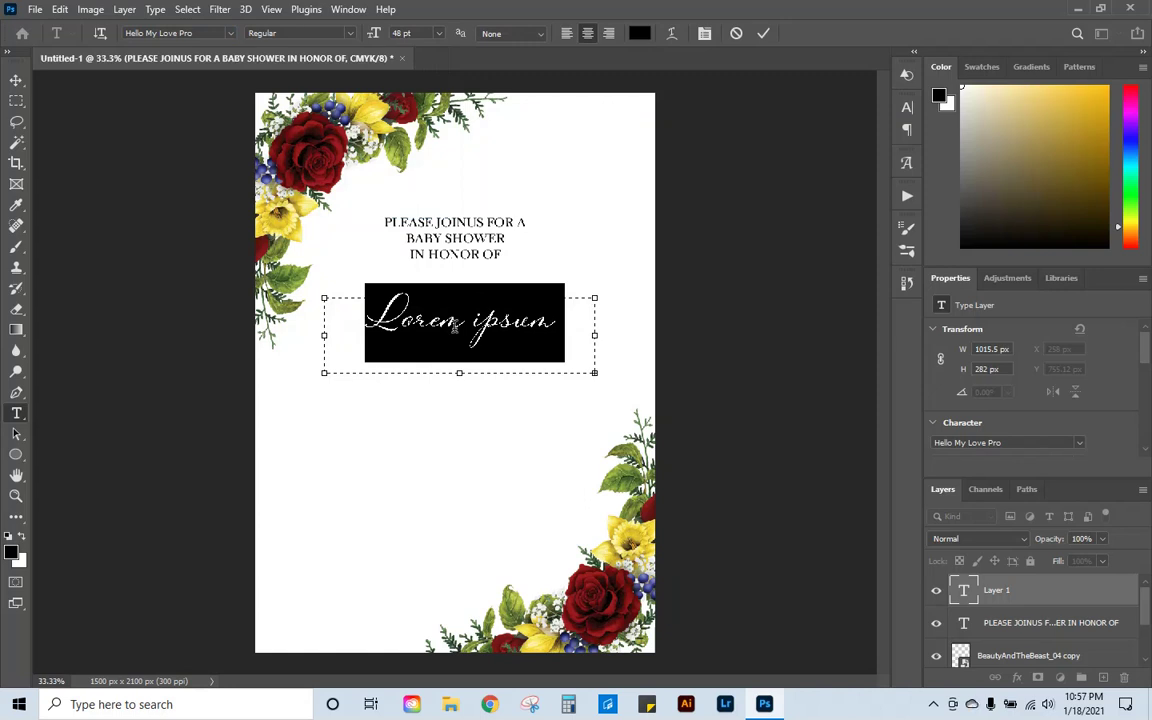
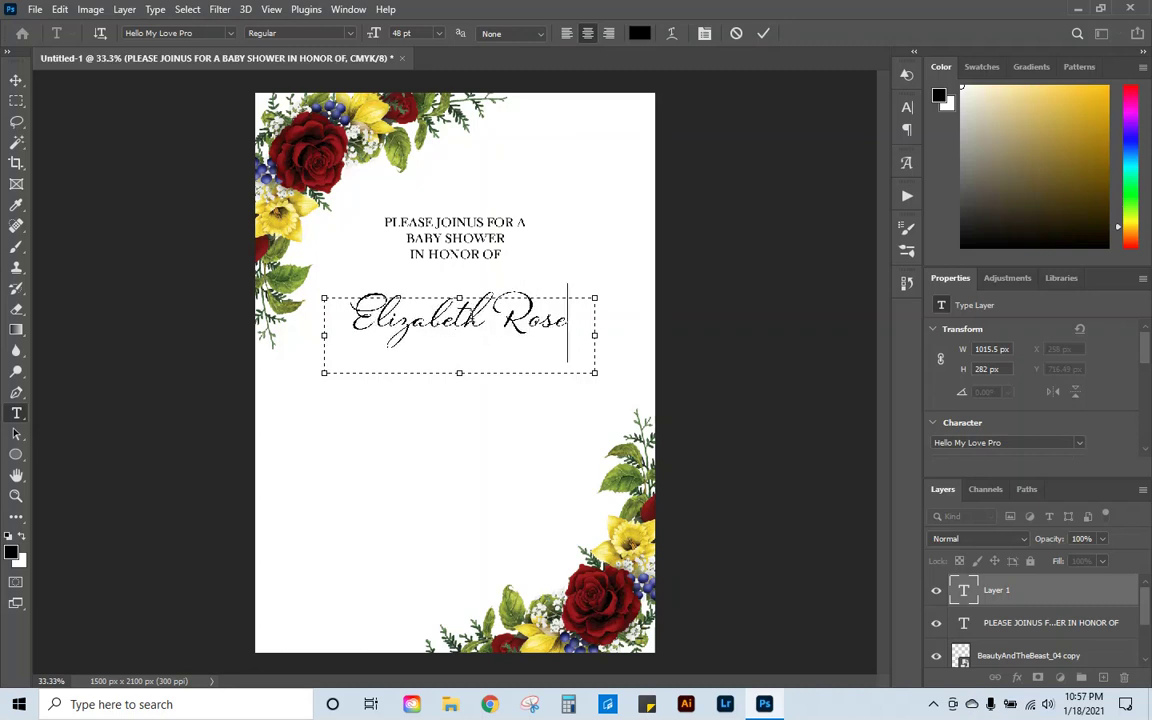
pyautogui.click(763, 33)
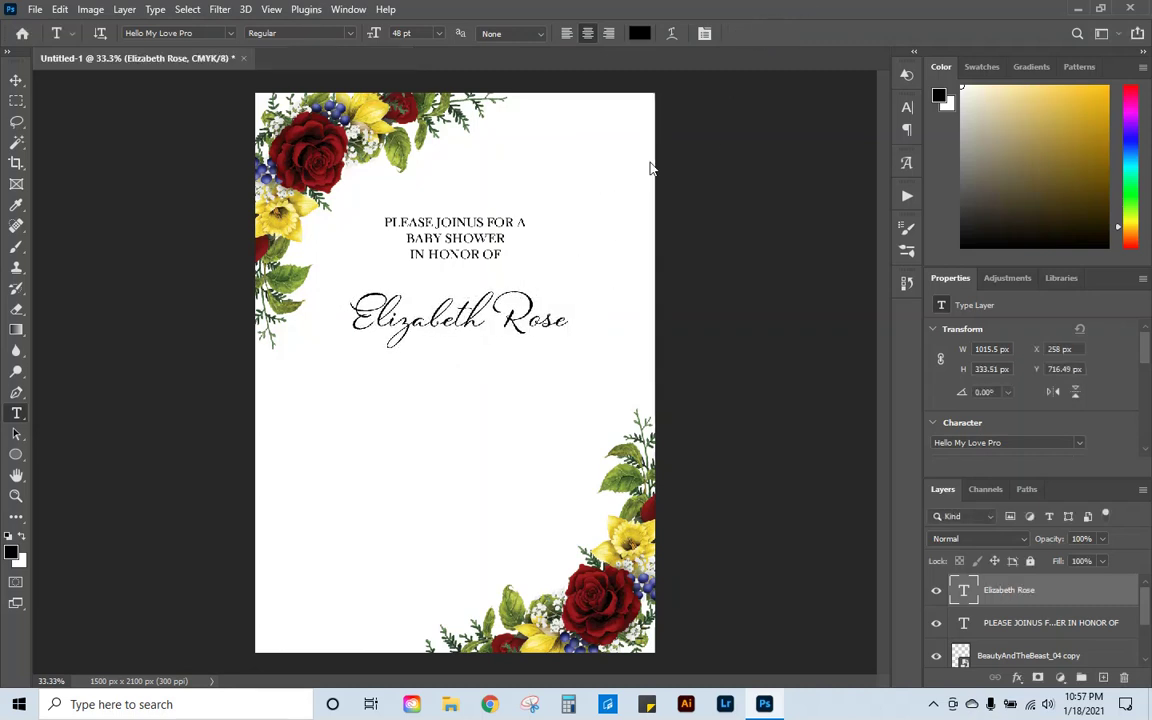
# Step: Fix the heading typo by adding the missing space between JOIN and US
pyautogui.click(16, 80)
pyautogui.click(457, 243)
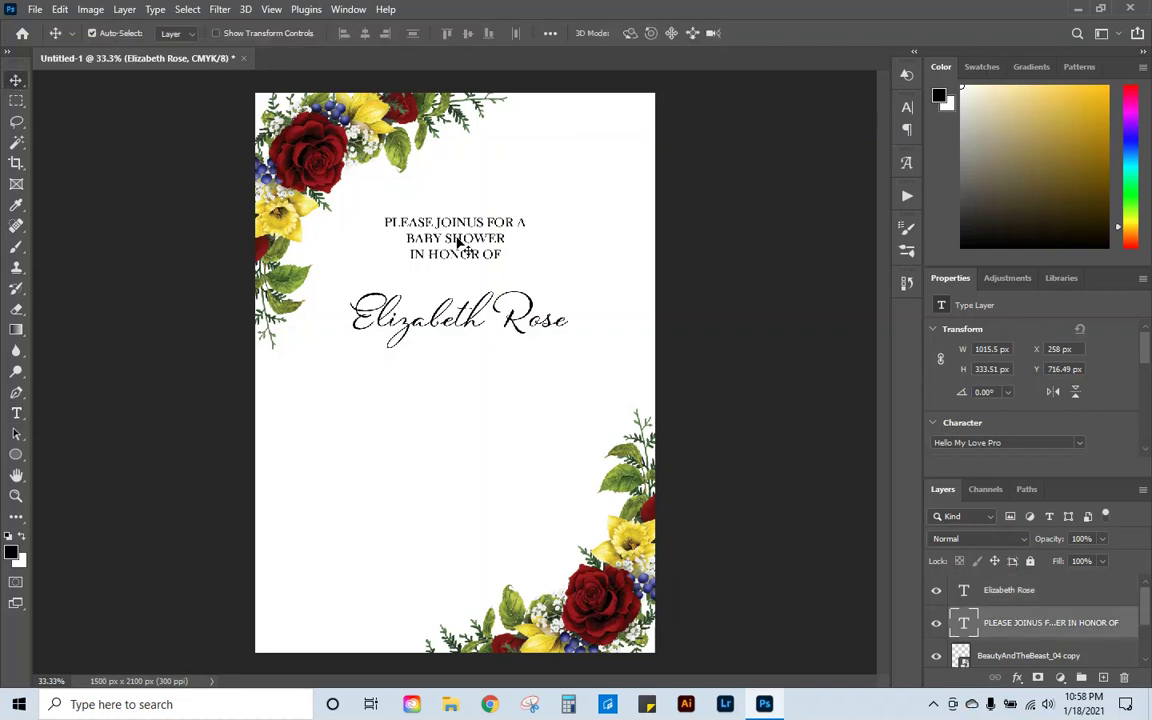
pyautogui.click(16, 413)
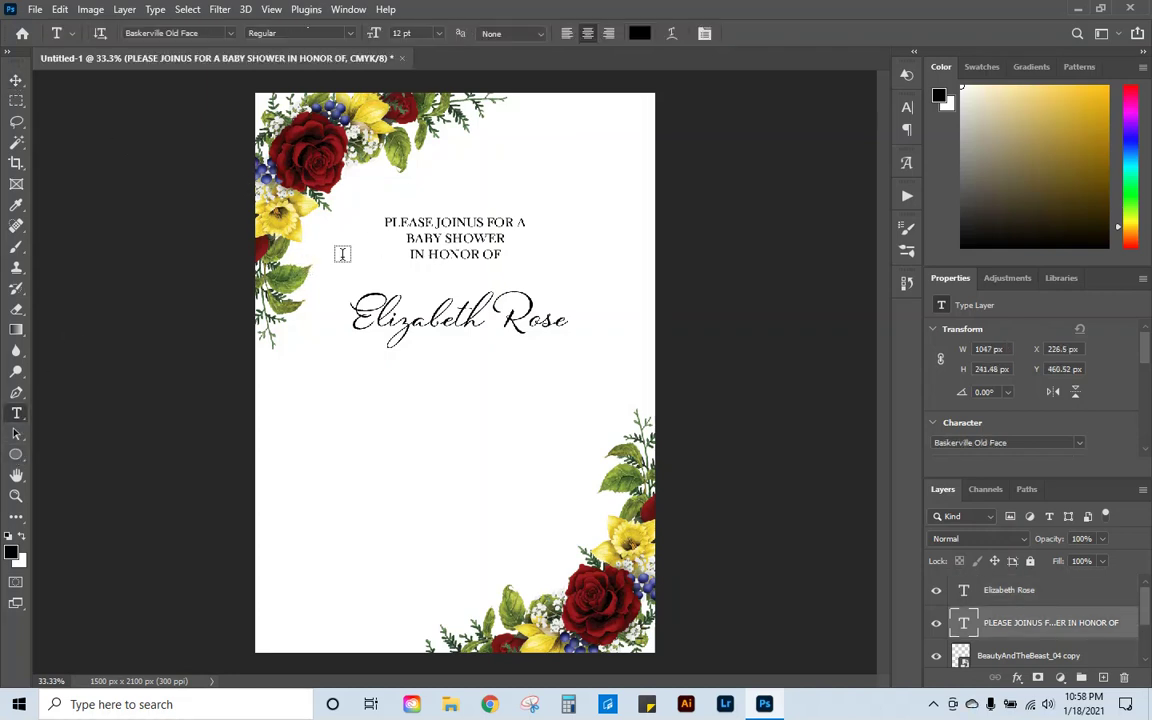
pyautogui.click(342, 254)
pyautogui.click(469, 222)
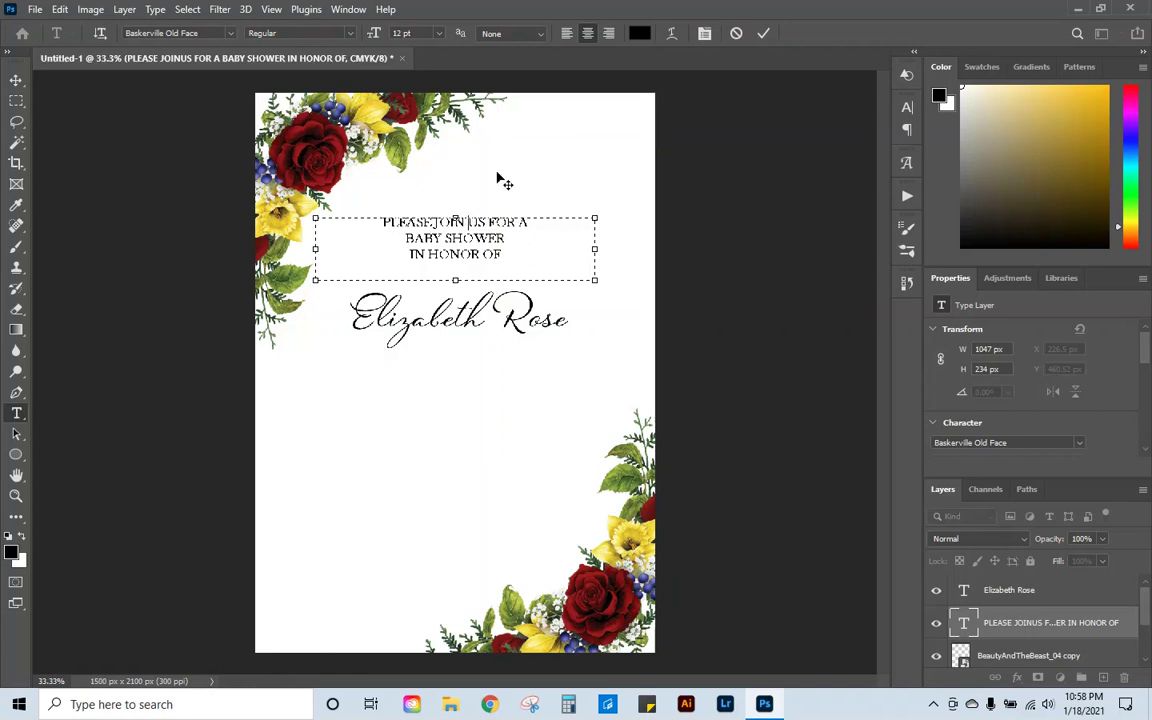
pyautogui.click(764, 34)
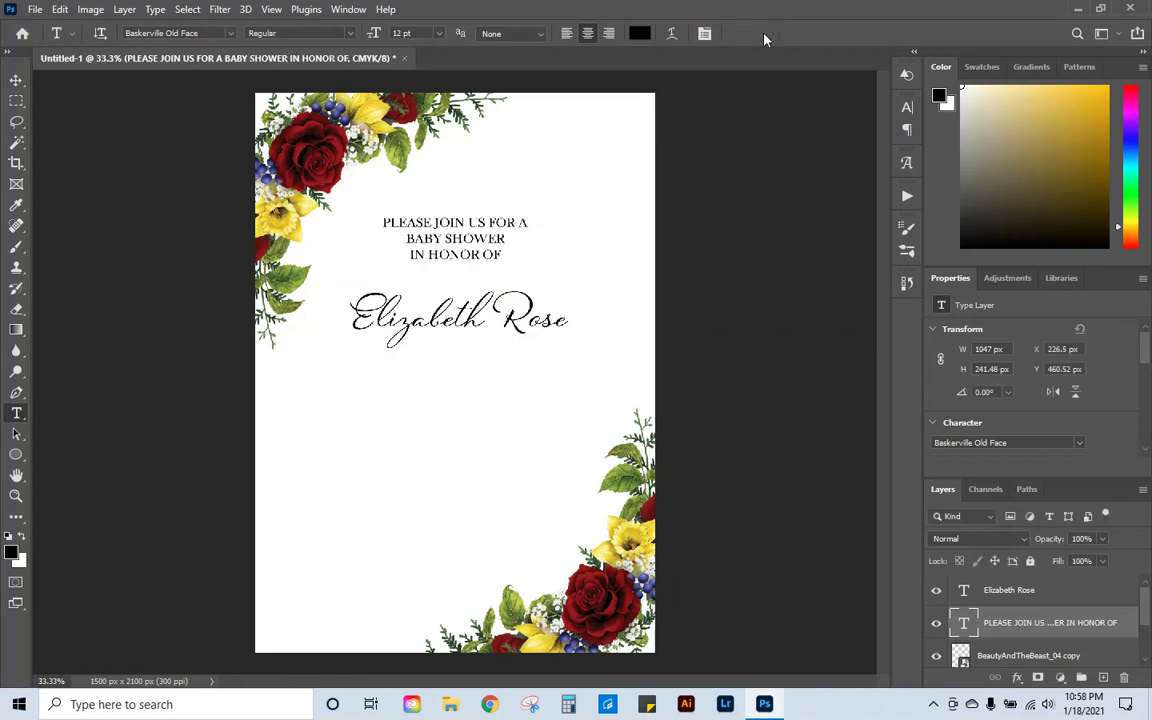
pyautogui.click(10, 76)
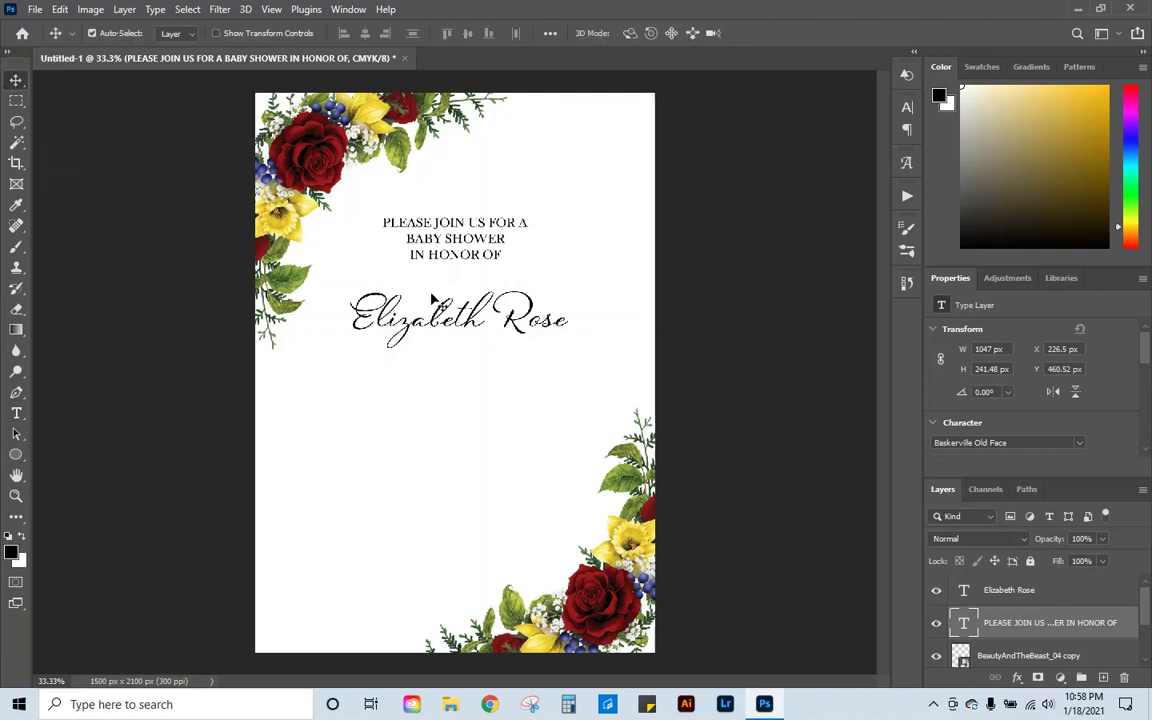
pyautogui.click(462, 335)
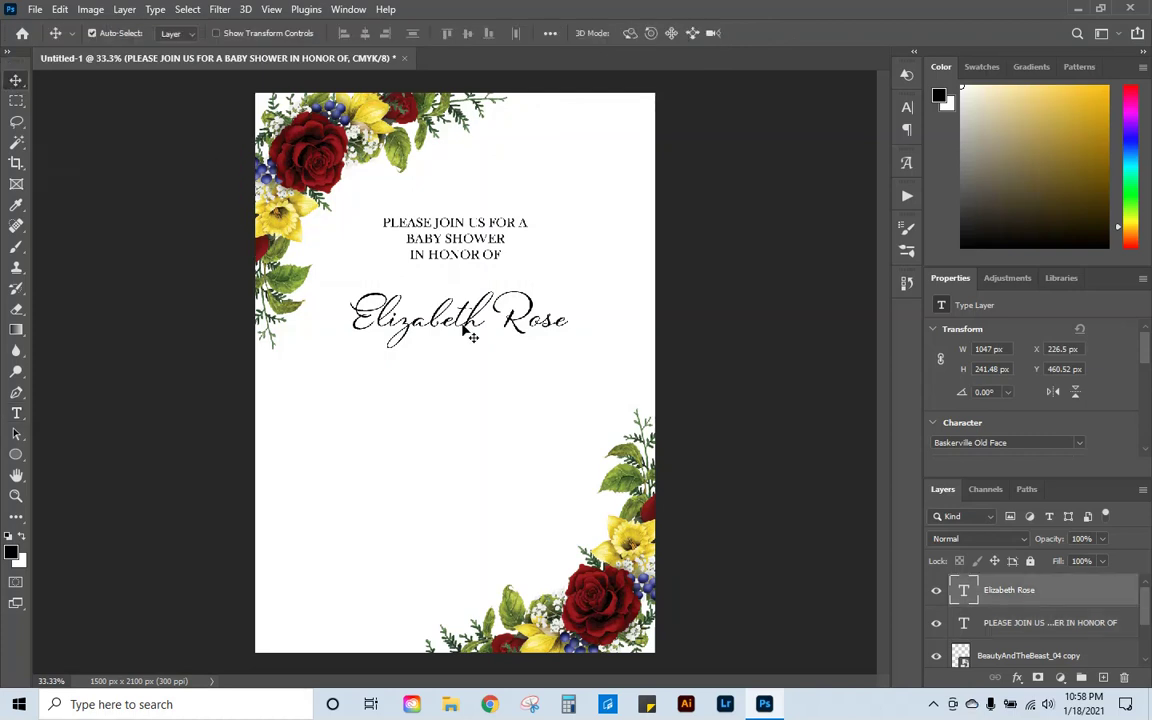
# Step: Break the honoree's name onto two lines and enlarge it to 60 pt
pyautogui.click(16, 413)
pyautogui.click(405, 305)
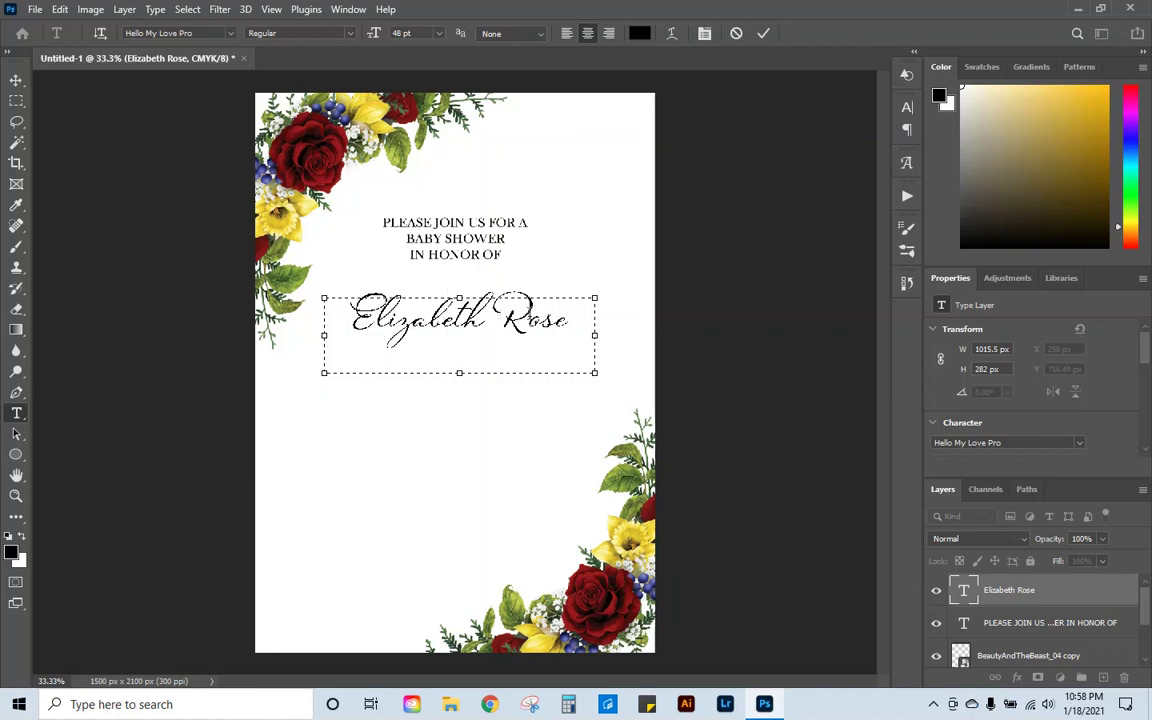
pyautogui.moveTo(459, 373); pyautogui.dragTo(459, 457)
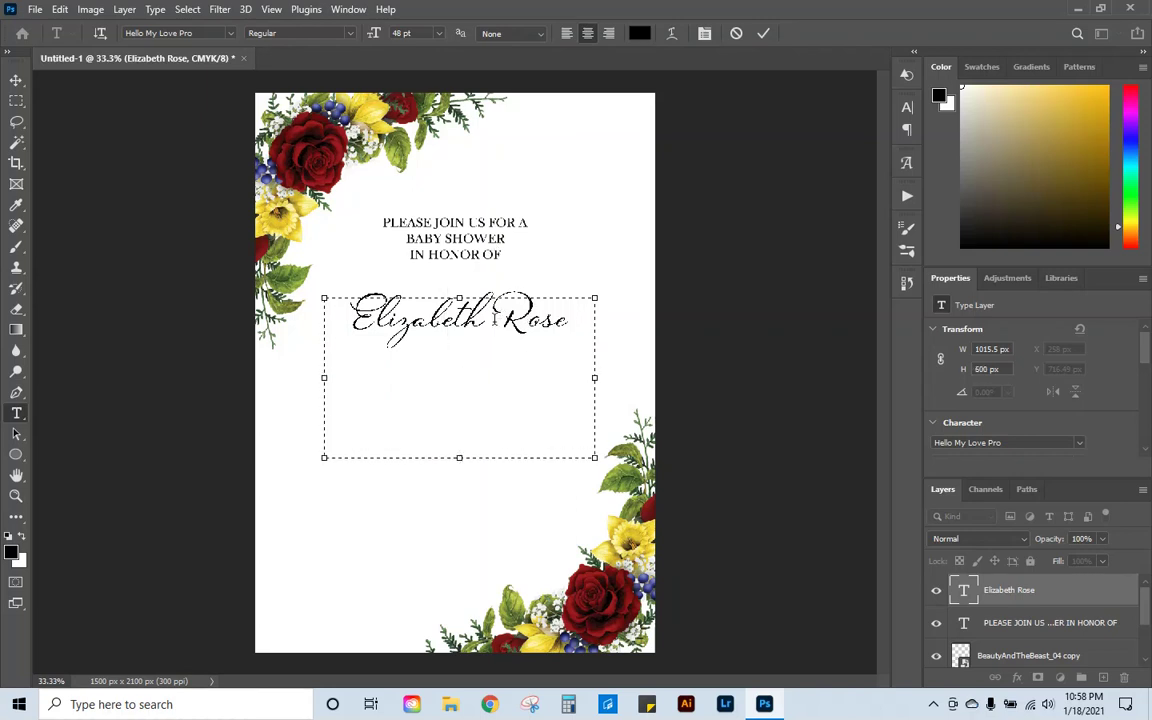
pyautogui.click(494, 316)
pyautogui.press('Return')
pyautogui.moveTo(522, 383); pyautogui.dragTo(279, 213)
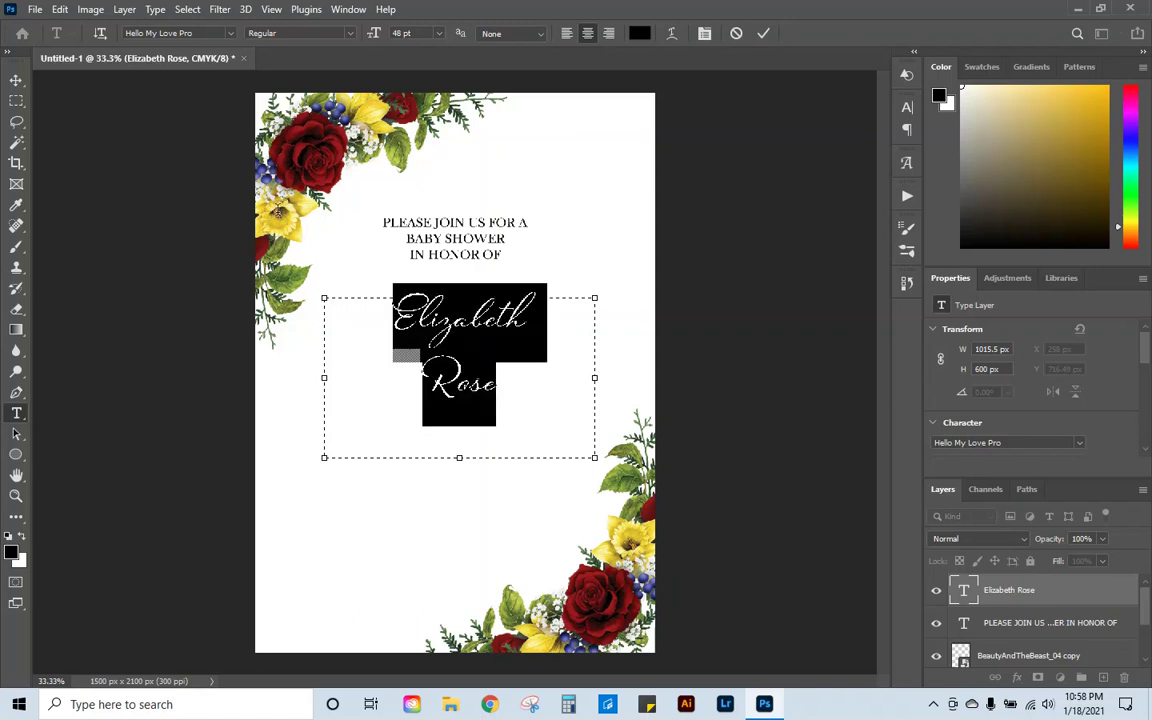
pyautogui.click(439, 33)
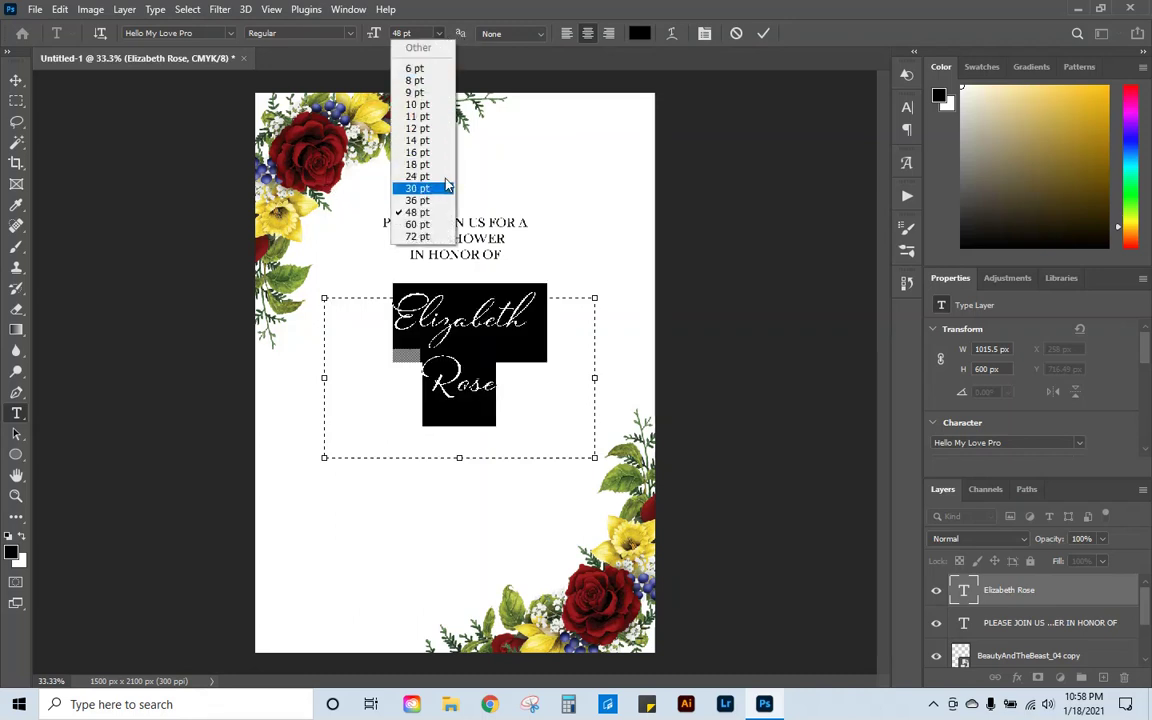
pyautogui.click(434, 223)
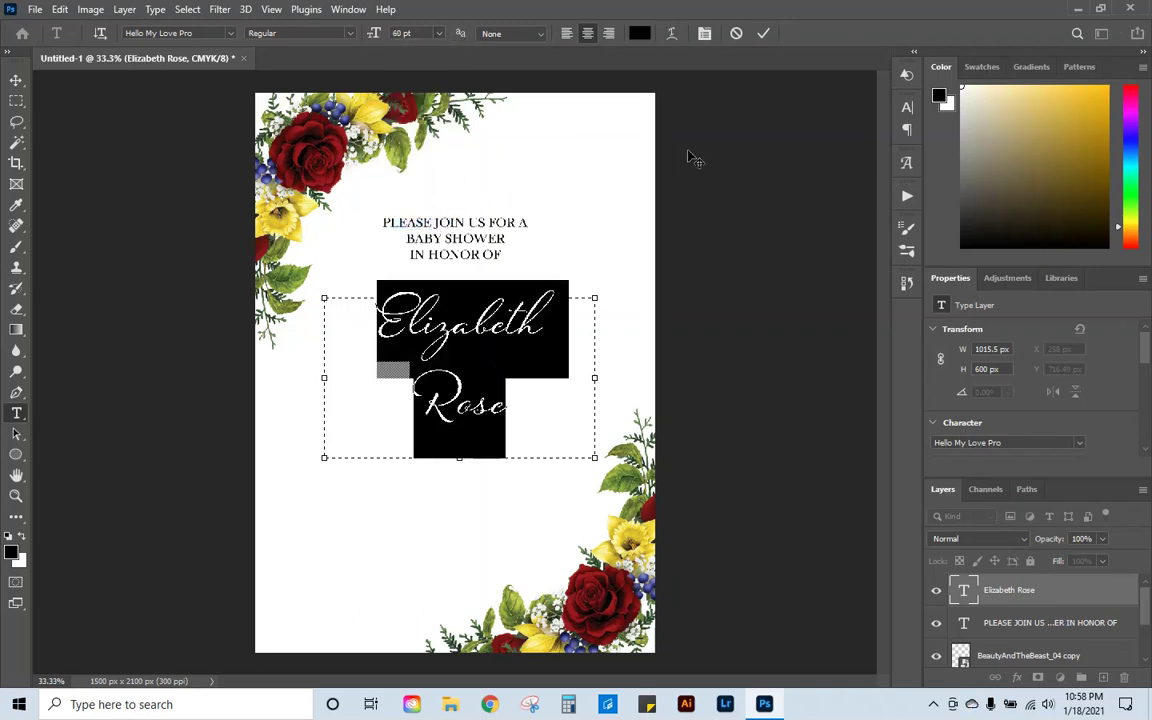
pyautogui.click(765, 34)
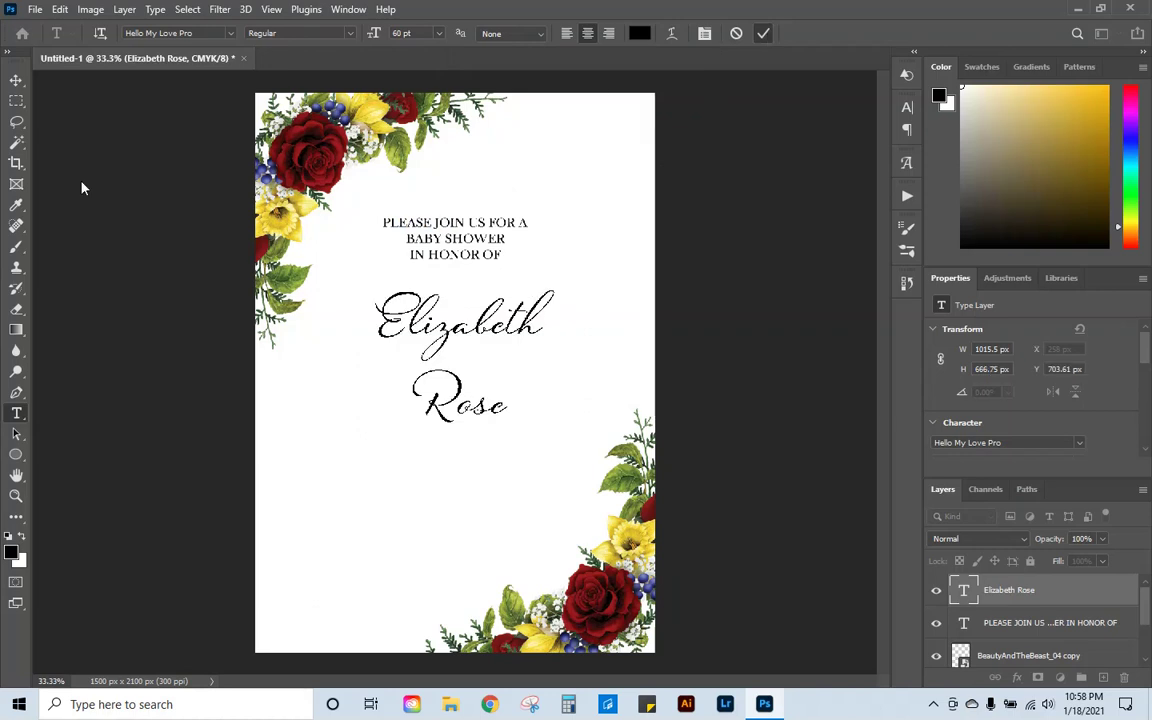
# Step: Reposition the name block slightly lower, centred beneath the heading at X 242.25 px, Y 664.61 px
pyautogui.click(16, 79)
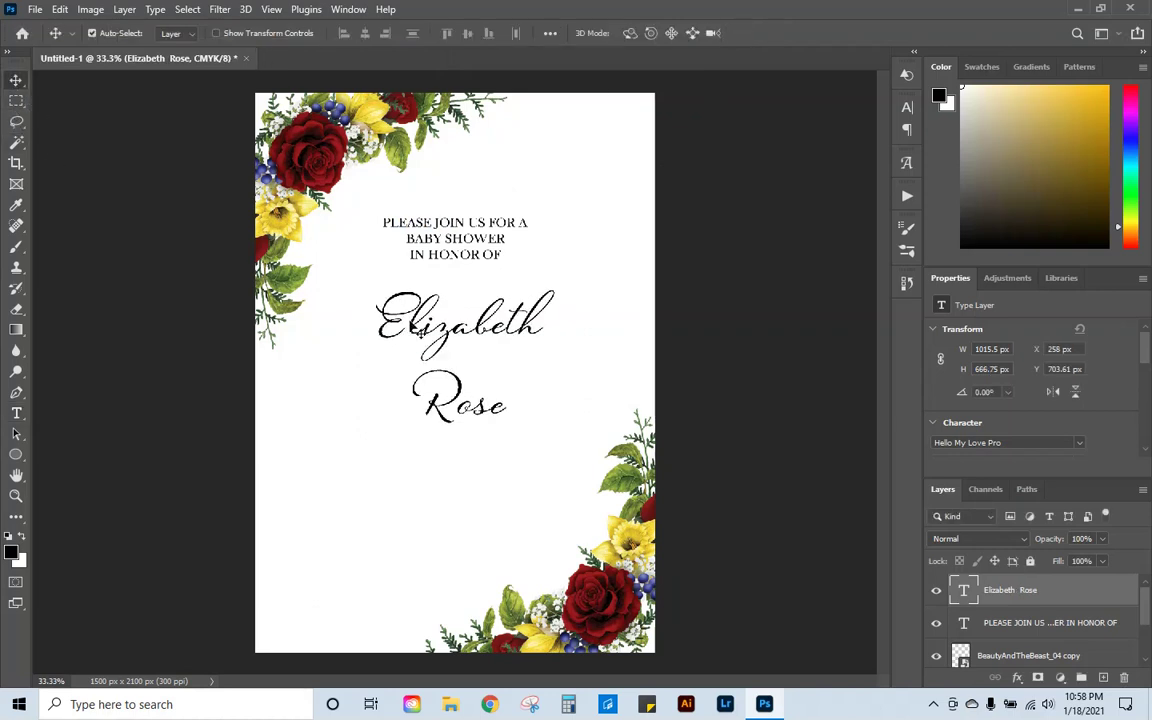
pyautogui.moveTo(416, 306); pyautogui.dragTo(447, 330)
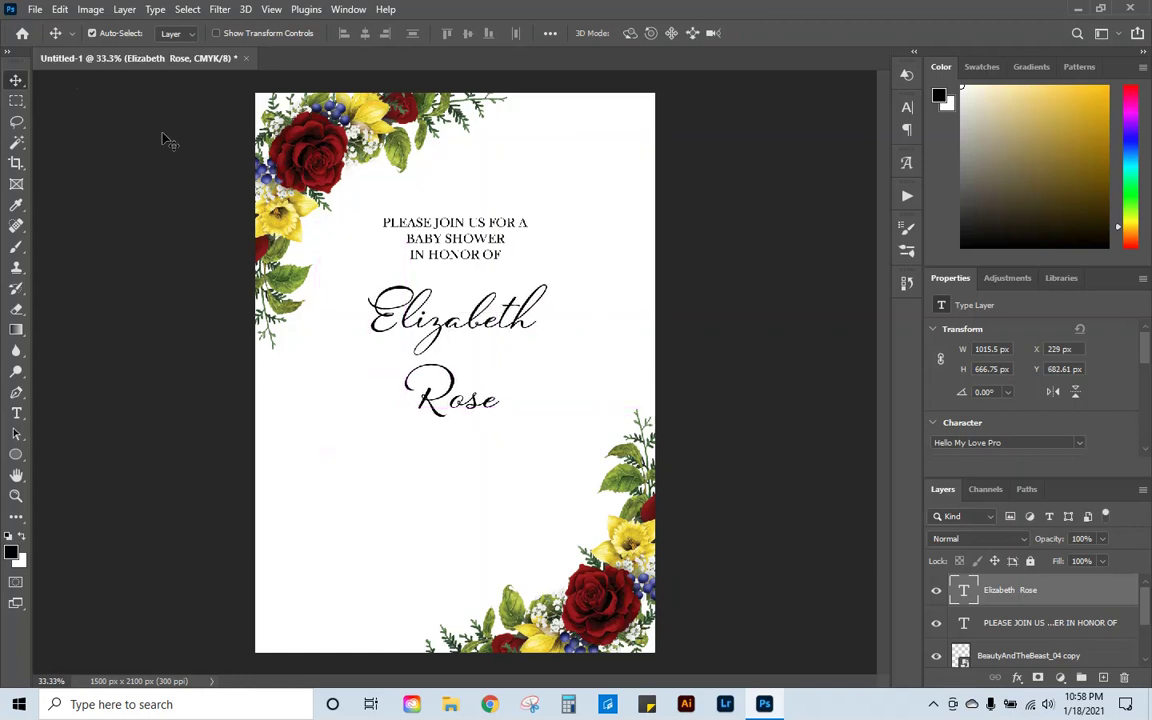
pyautogui.click(61, 9)
pyautogui.click(141, 359)
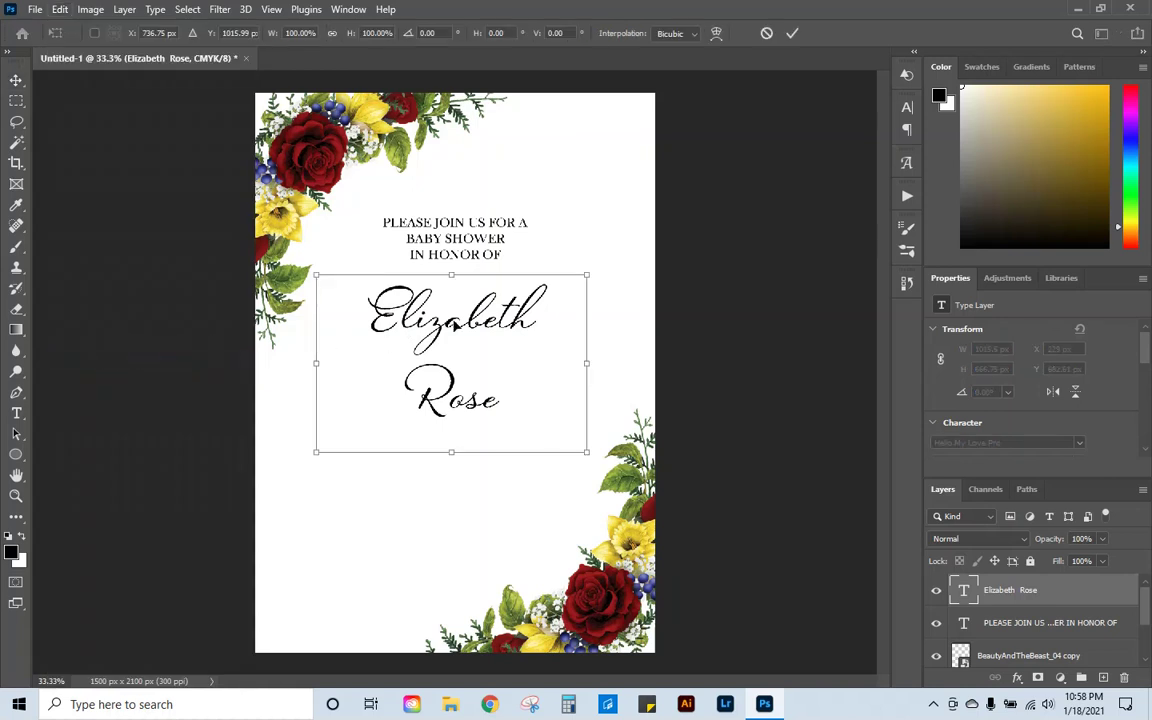
pyautogui.moveTo(451, 319)
pyautogui.mouseDown()
pyautogui.moveTo(441, 321)
pyautogui.moveTo(456, 320)
pyautogui.mouseUp()
pyautogui.click(792, 33)
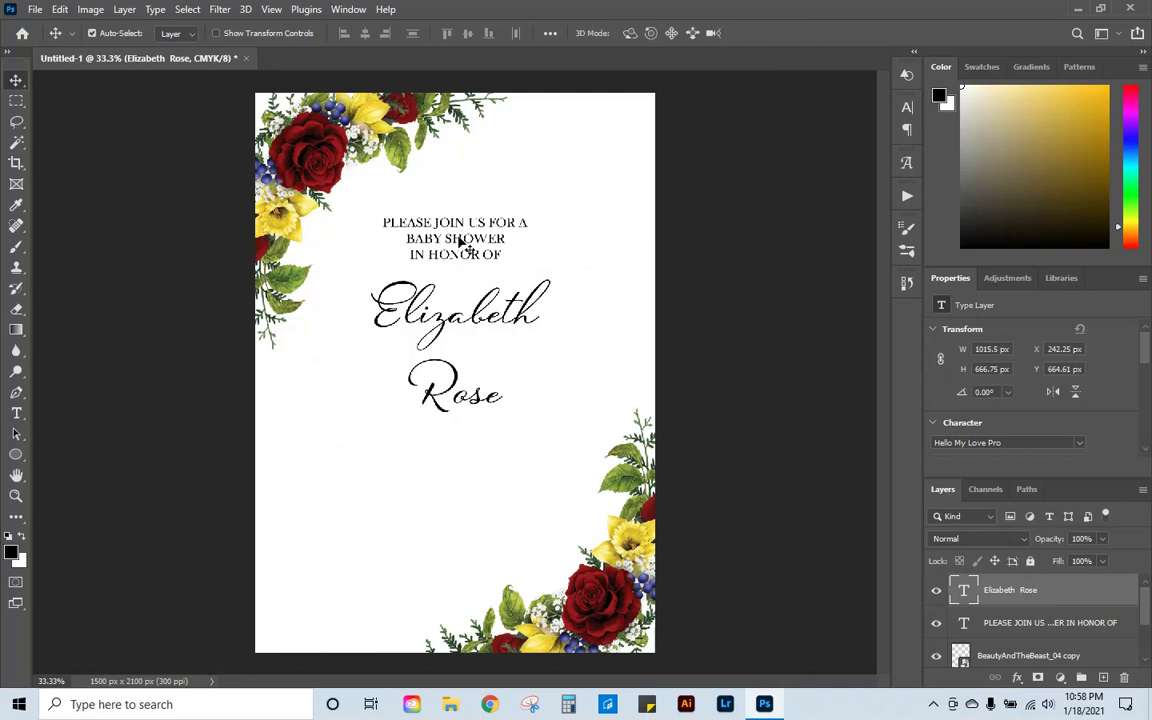
# Step: Duplicate the opening three-line text block below the name and centre it horizontally on the page
pyautogui.click(413, 218)
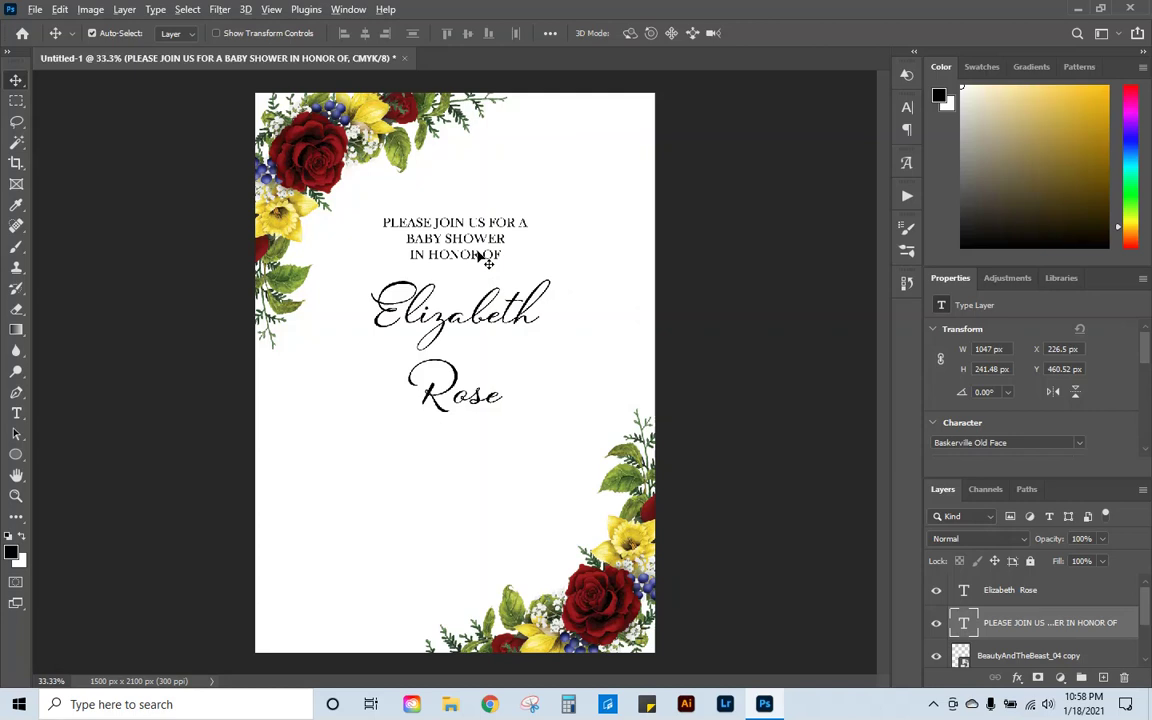
pyautogui.moveTo(487, 259); pyautogui.dragTo(470, 480)
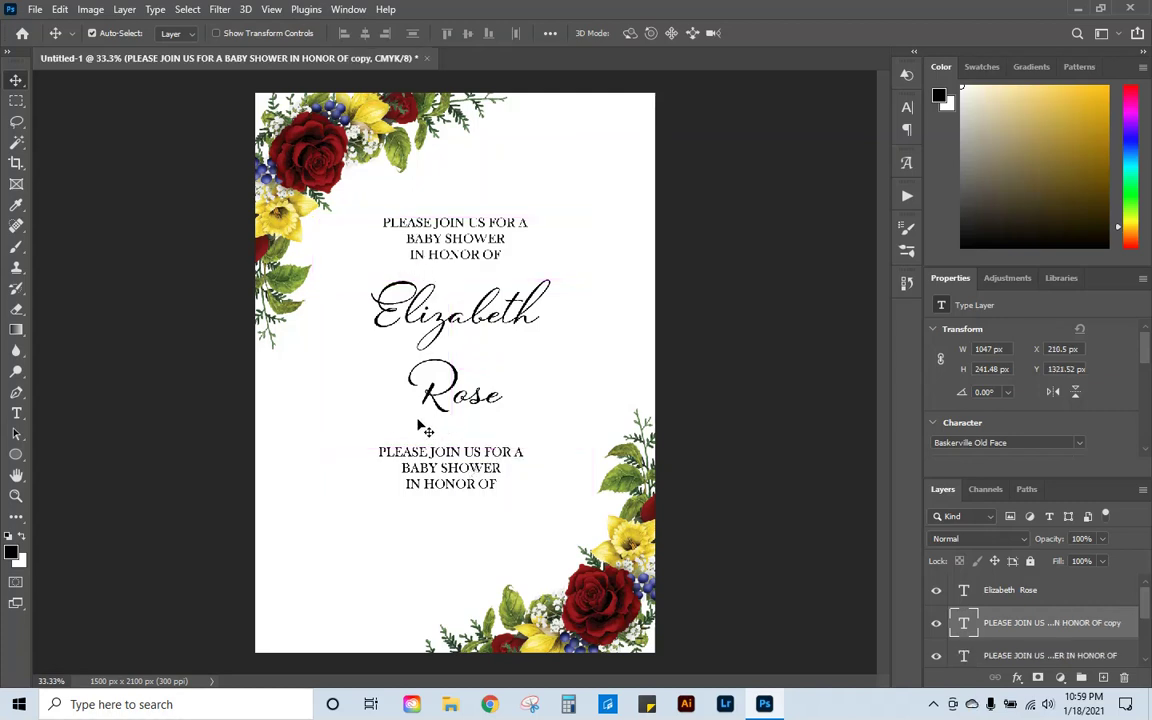
pyautogui.moveTo(452, 478); pyautogui.dragTo(451, 467)
pyautogui.click(60, 9)
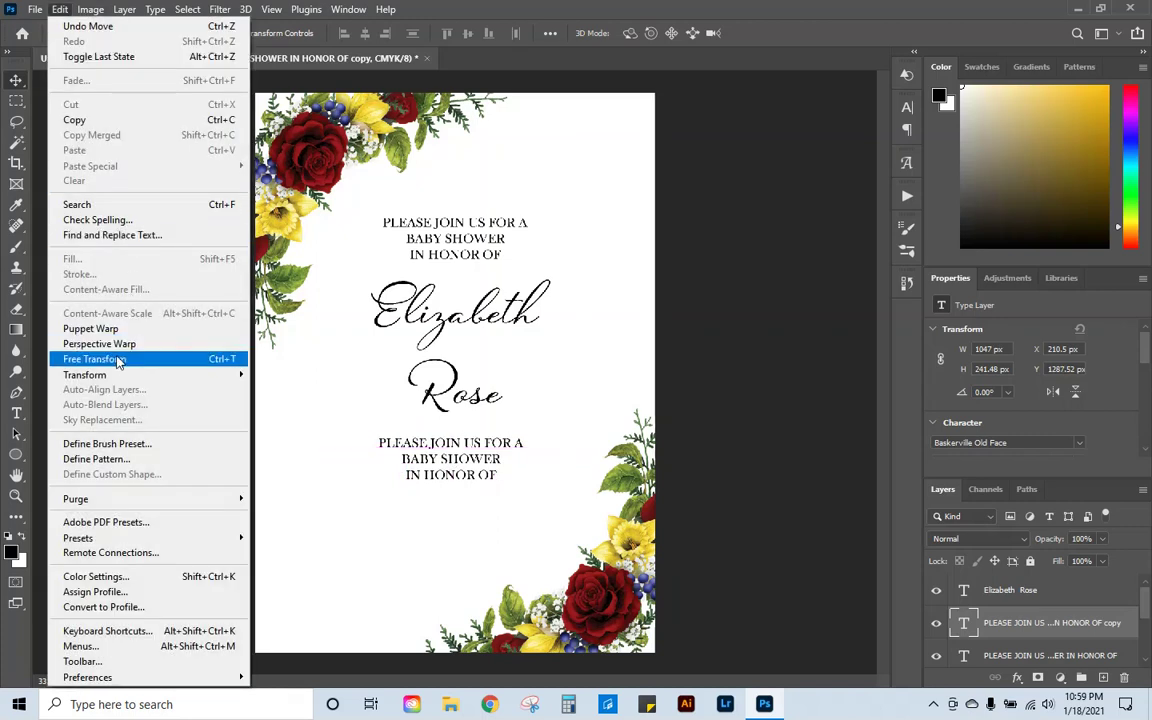
pyautogui.click(80, 357)
pyautogui.moveTo(393, 432); pyautogui.dragTo(397, 432)
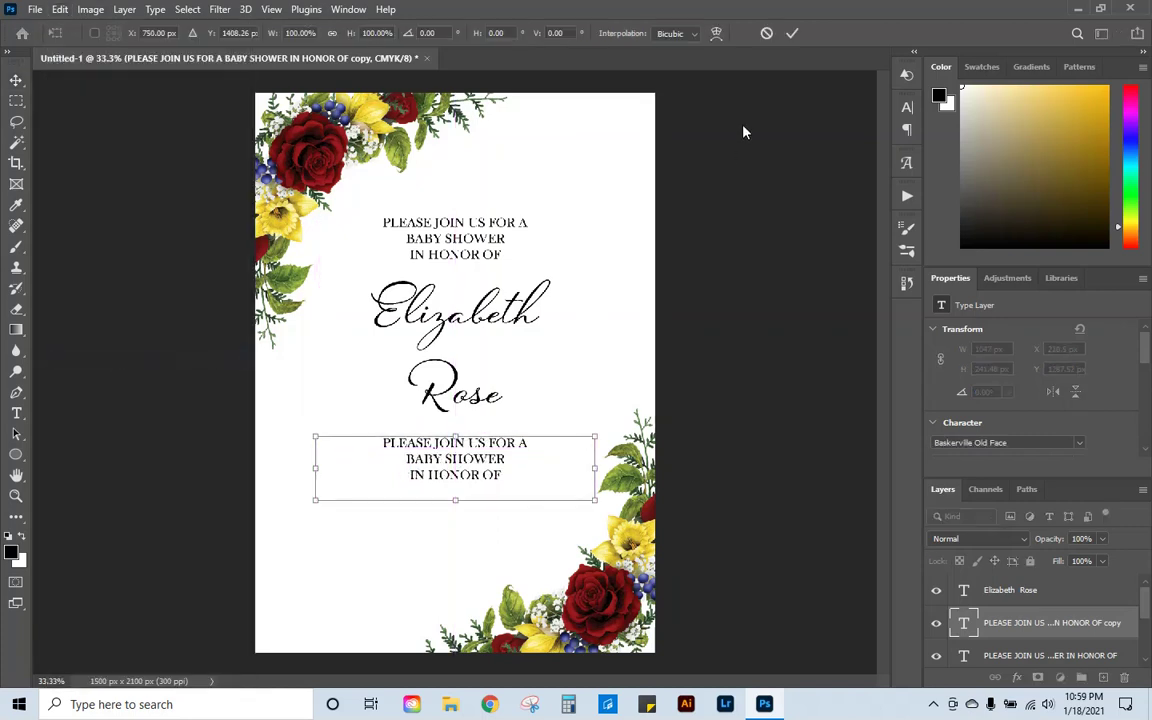
pyautogui.click(792, 34)
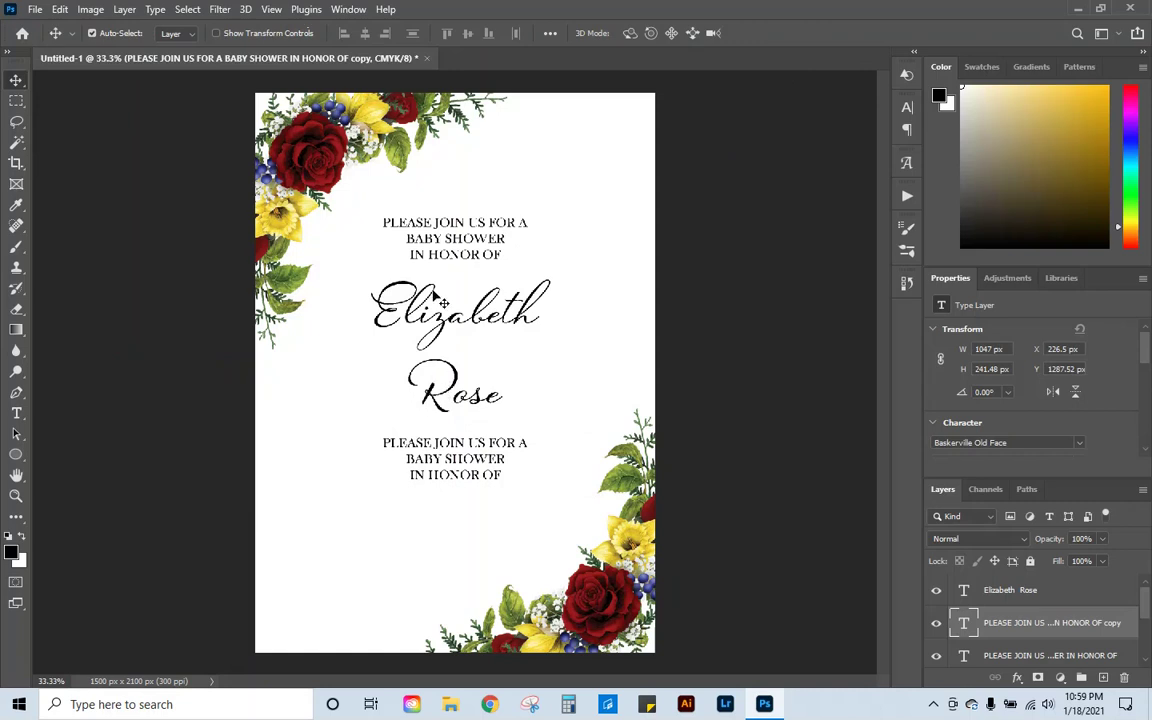
# Step: Replace the copied block's text with 'SATURDAY, JUNE 1, 2021 @ 2:00 PM' and start a new line
pyautogui.click(16, 413)
pyautogui.click(478, 476)
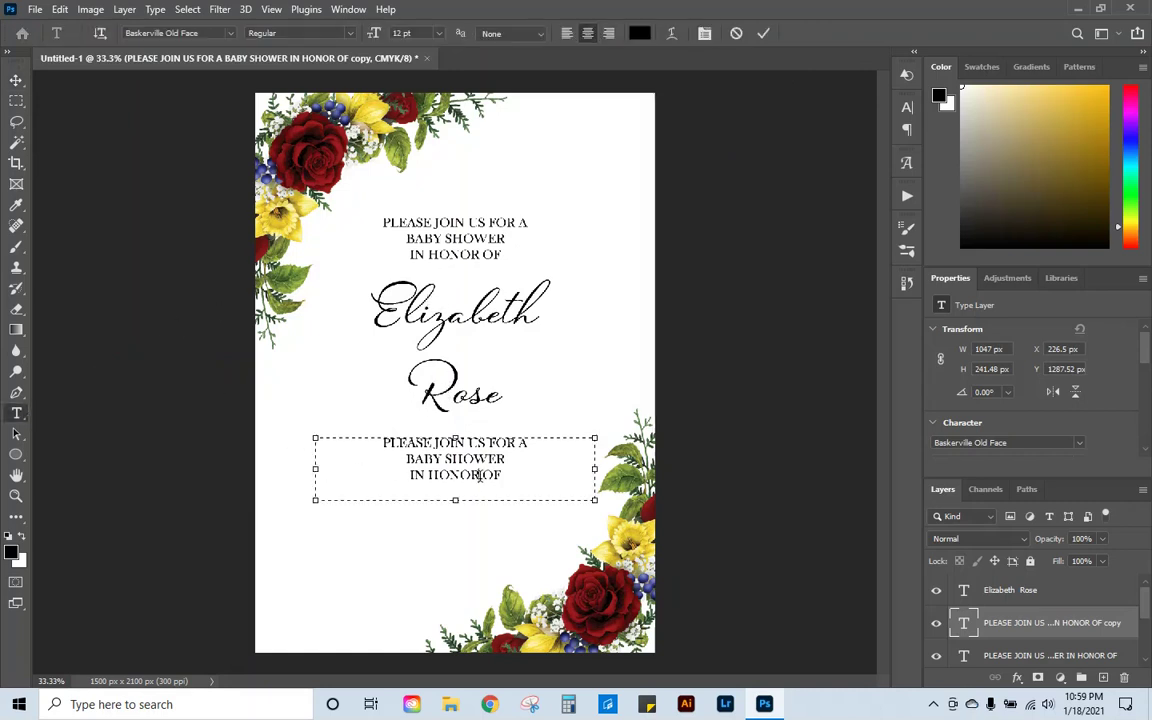
pyautogui.hotkey('ctrl', 'a')
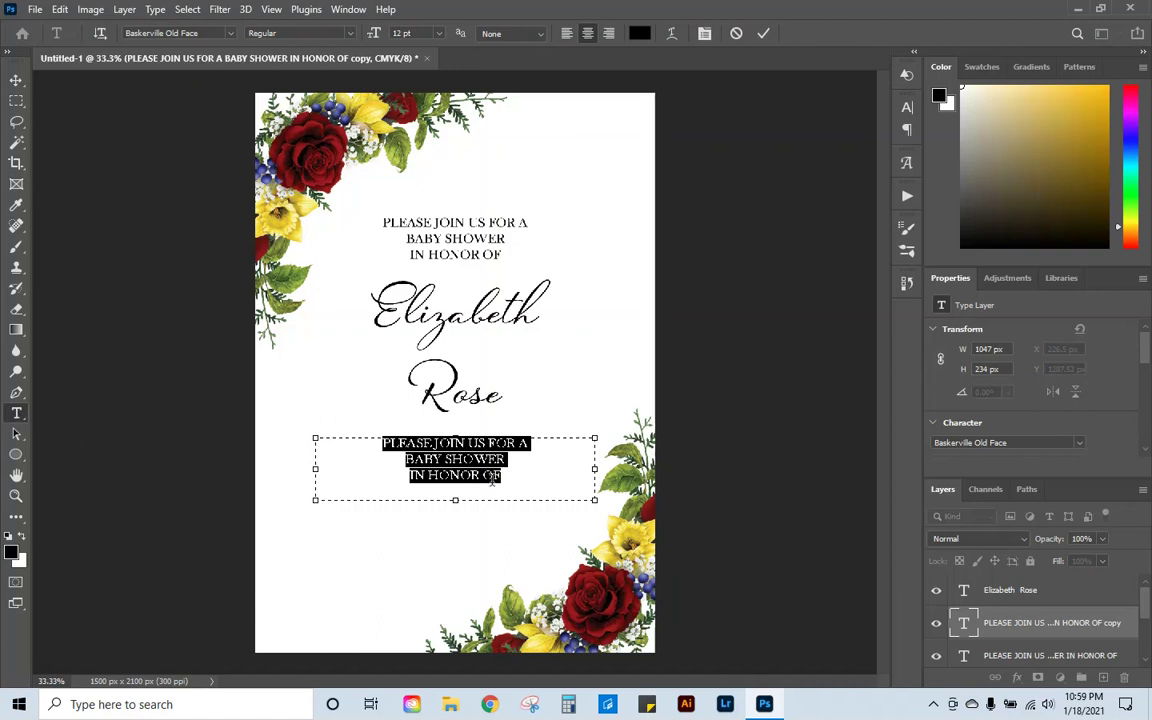
pyautogui.write('SATURDAY')
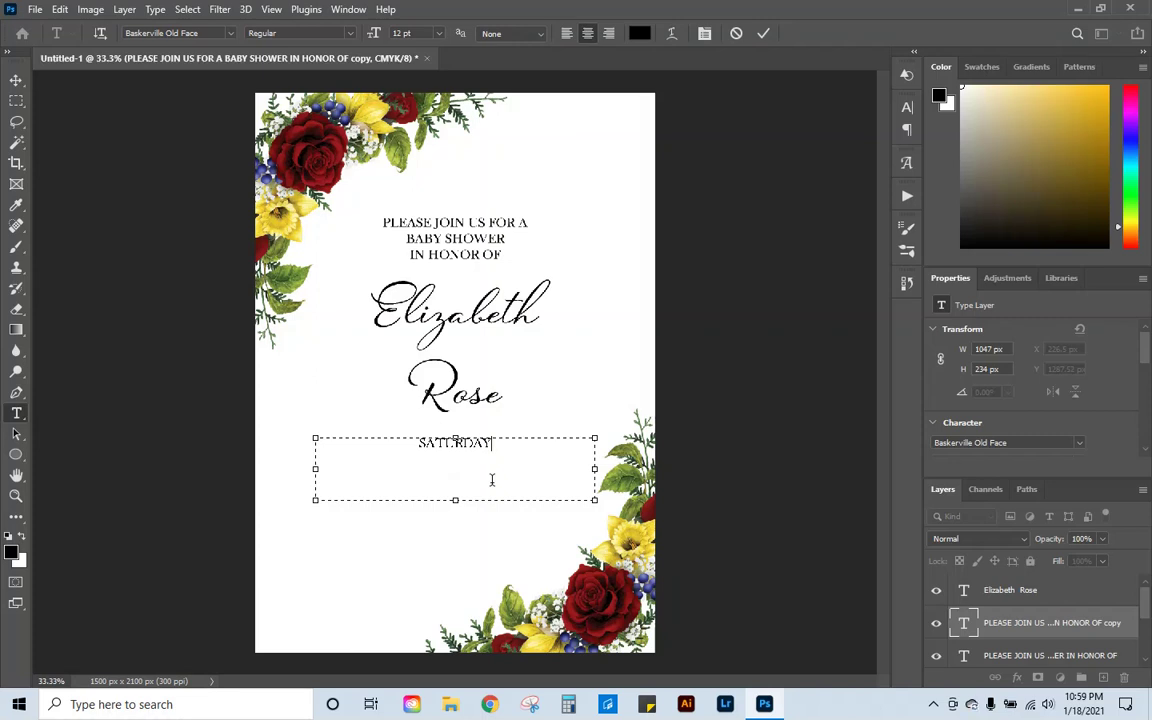
pyautogui.write(',')
pyautogui.write('JUNE')
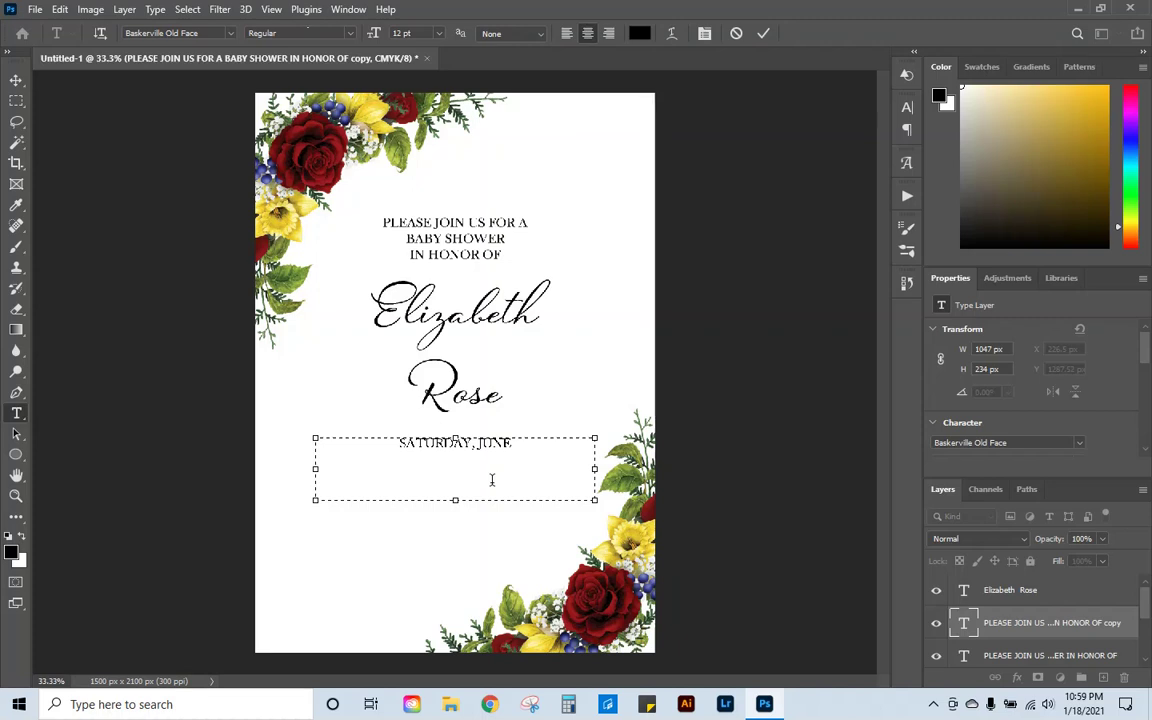
pyautogui.write(' 1, 2021')
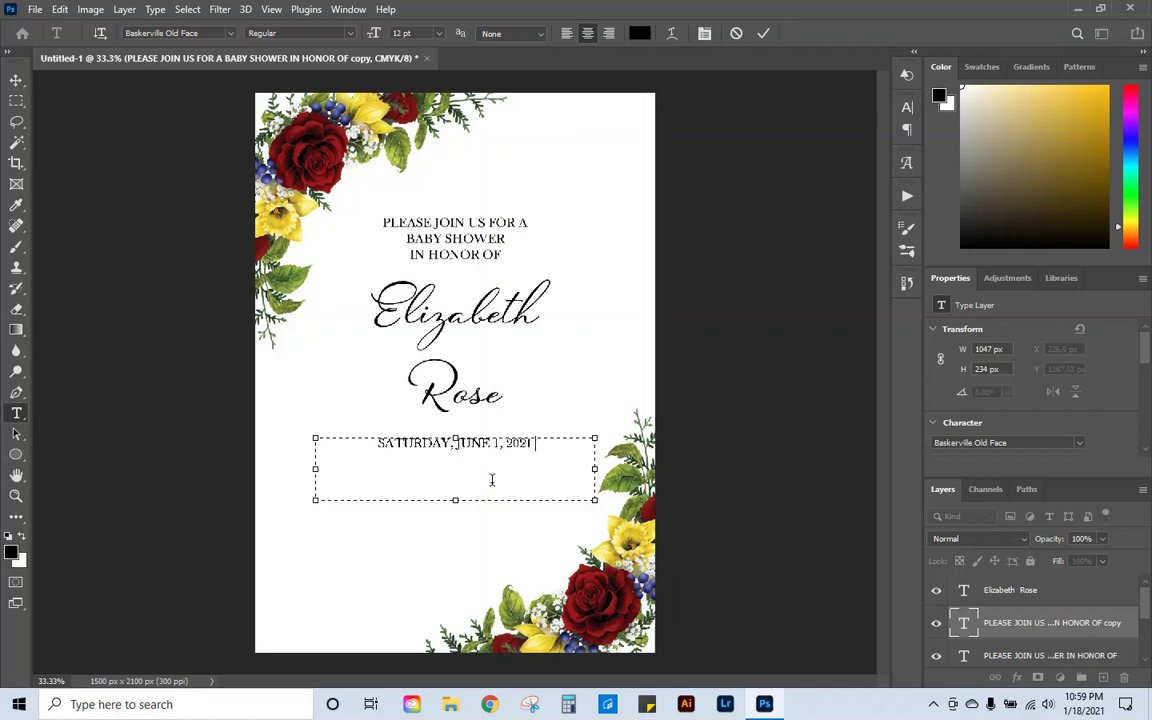
pyautogui.write(' @ 2')
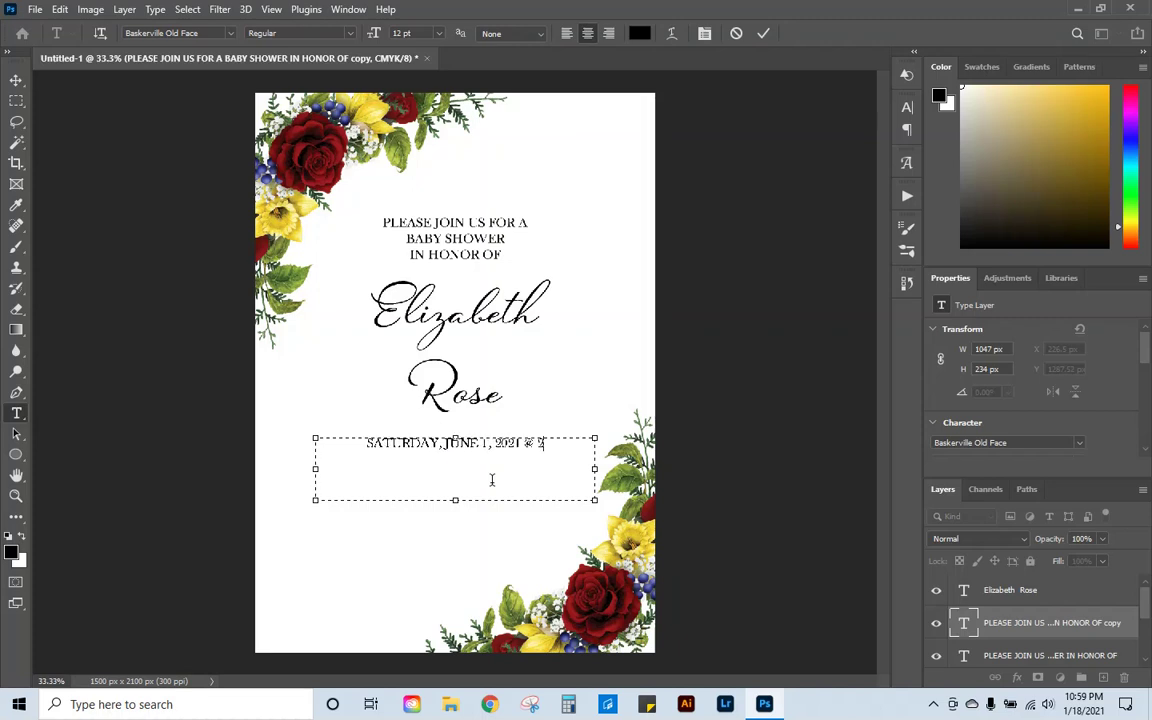
pyautogui.write(':00 PM')
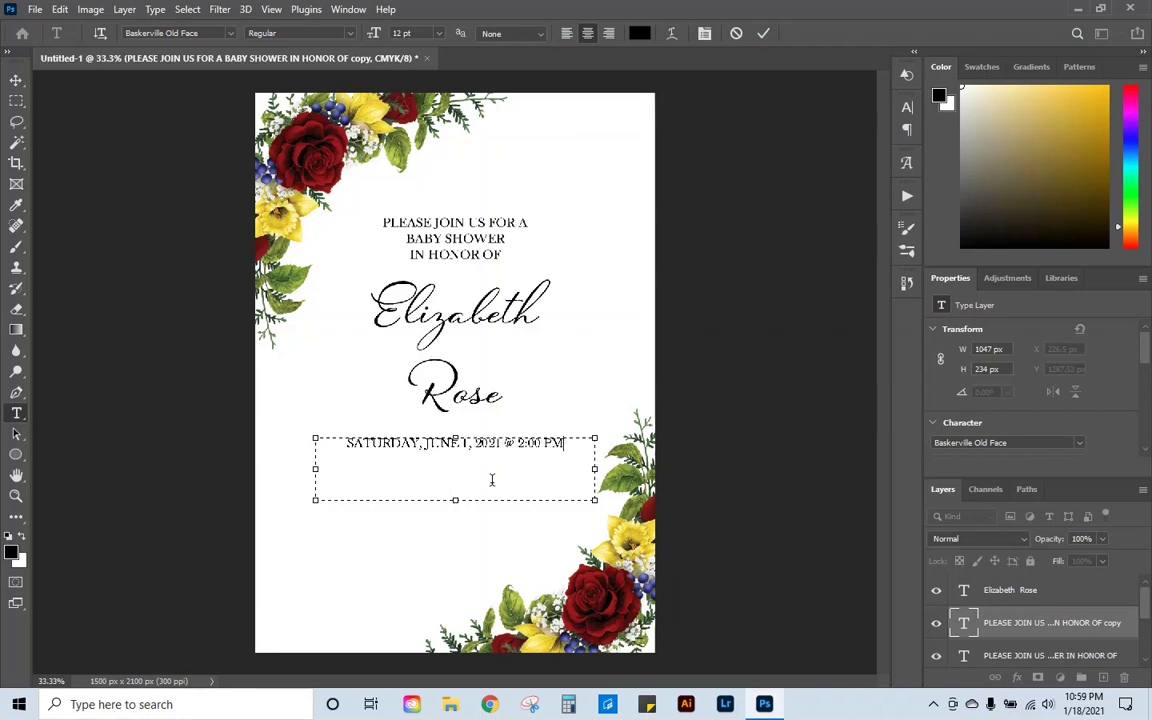
pyautogui.press('Return')
# Step: Add the venue THE ROSE RESIDENCE and placeholder address lines 123 STREET and CITY, STATE
pyautogui.write('THE RO')
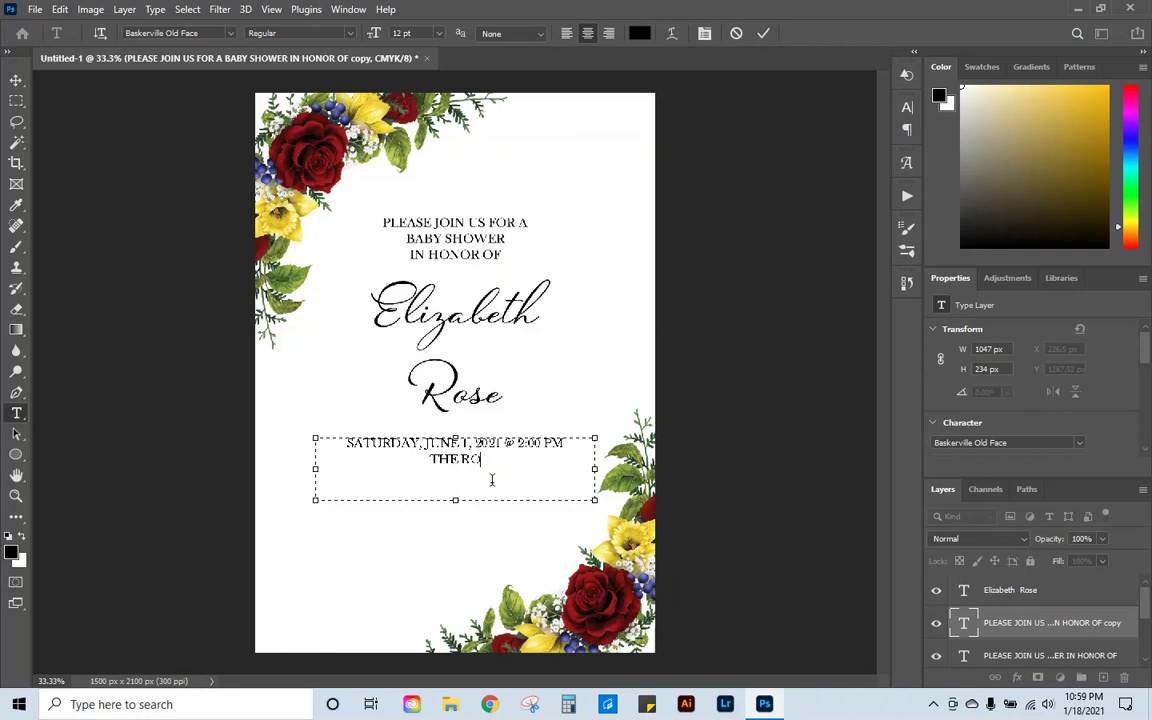
pyautogui.write('SE RESIDENCE')
pyautogui.moveTo(455, 500); pyautogui.dragTo(455, 572)
pyautogui.press('Return')
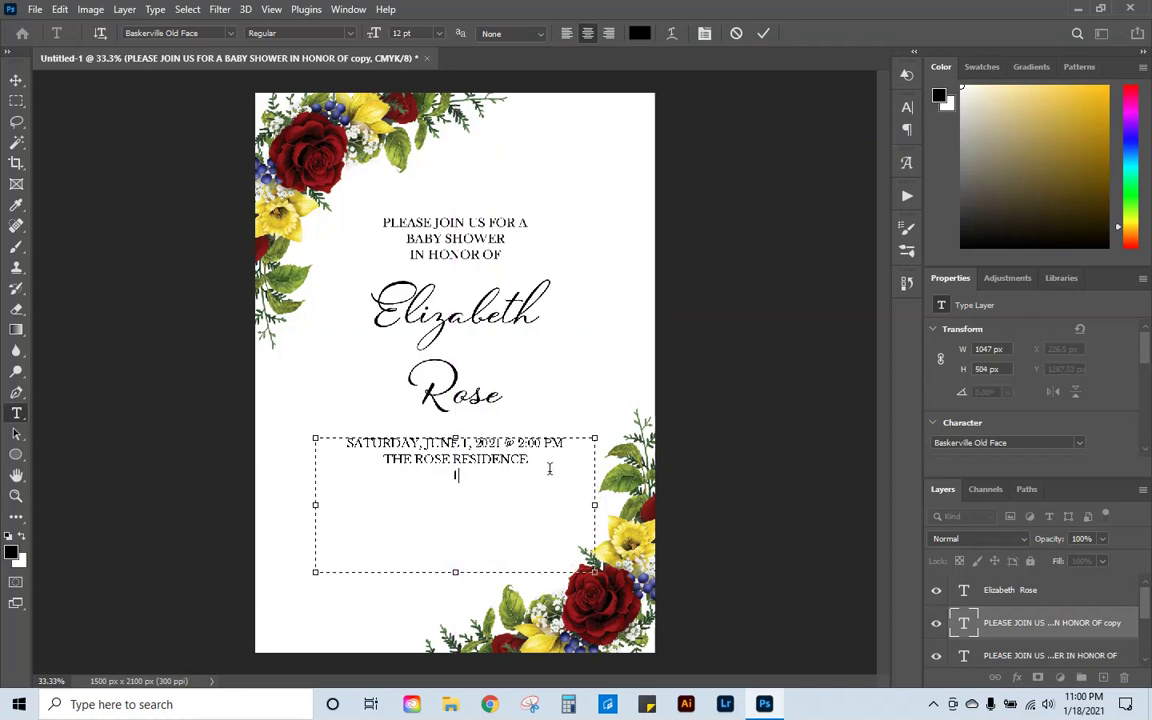
pyautogui.write('123 STREET,')
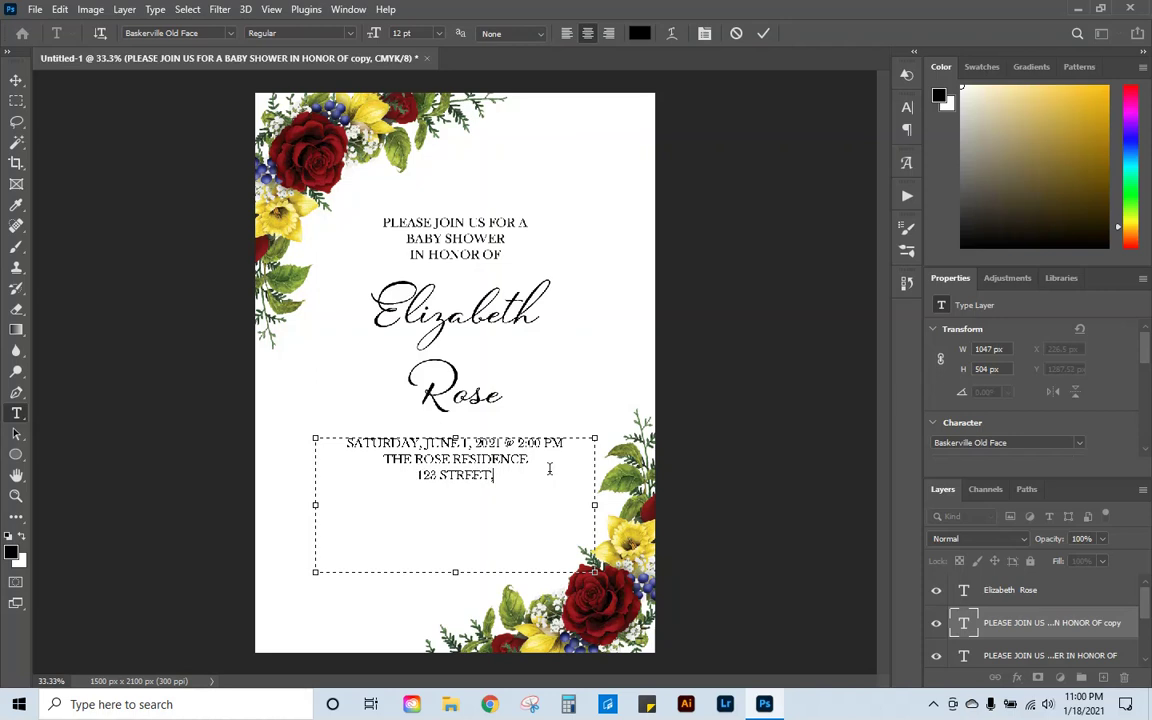
pyautogui.press('Return')
pyautogui.write('CITY, S')
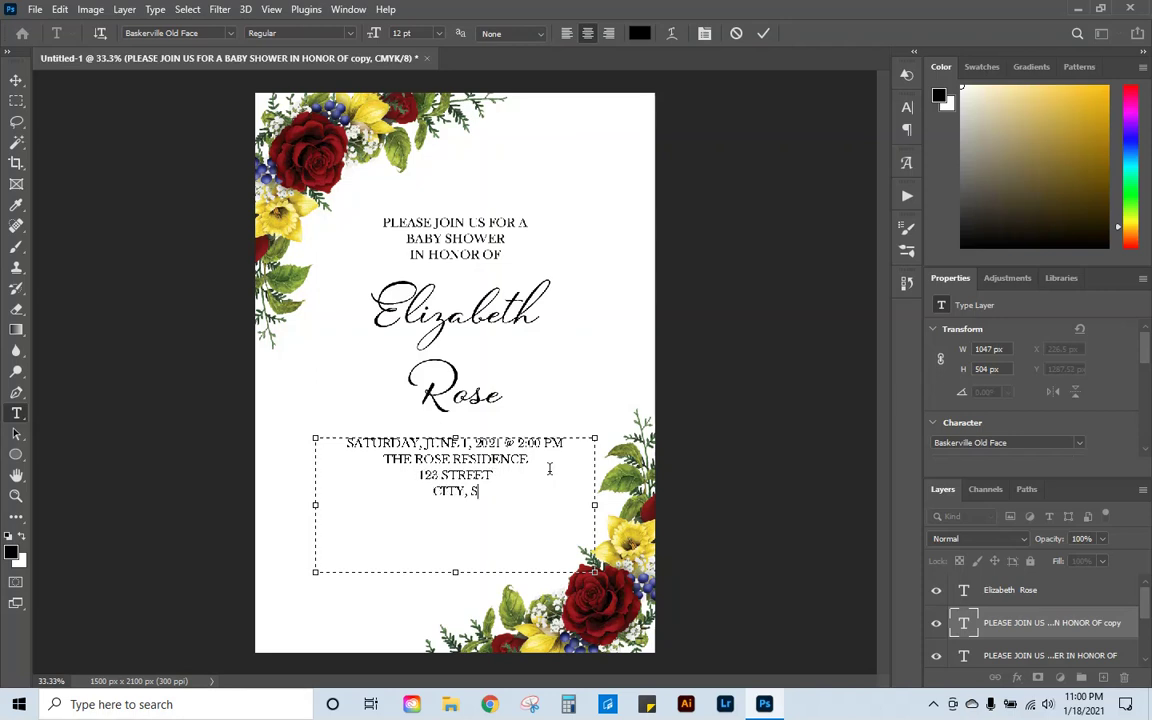
pyautogui.write('TATE')
# Step: Add an RSVP line with a placeholder phone number and the deadline BY APRIL 10TH, then commit
pyautogui.press('Return')
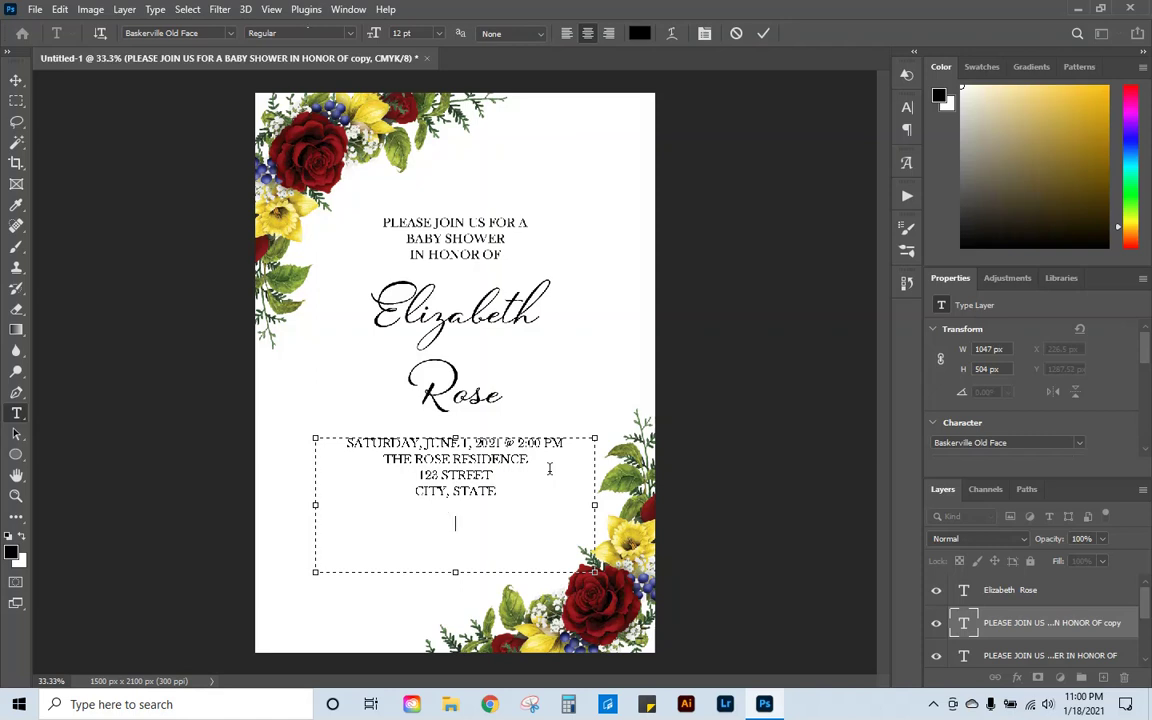
pyautogui.press('BackSpace')
pyautogui.press('BackSpace')
pyautogui.write('RSVP TO F')
pyautogui.write('LIZABETH')
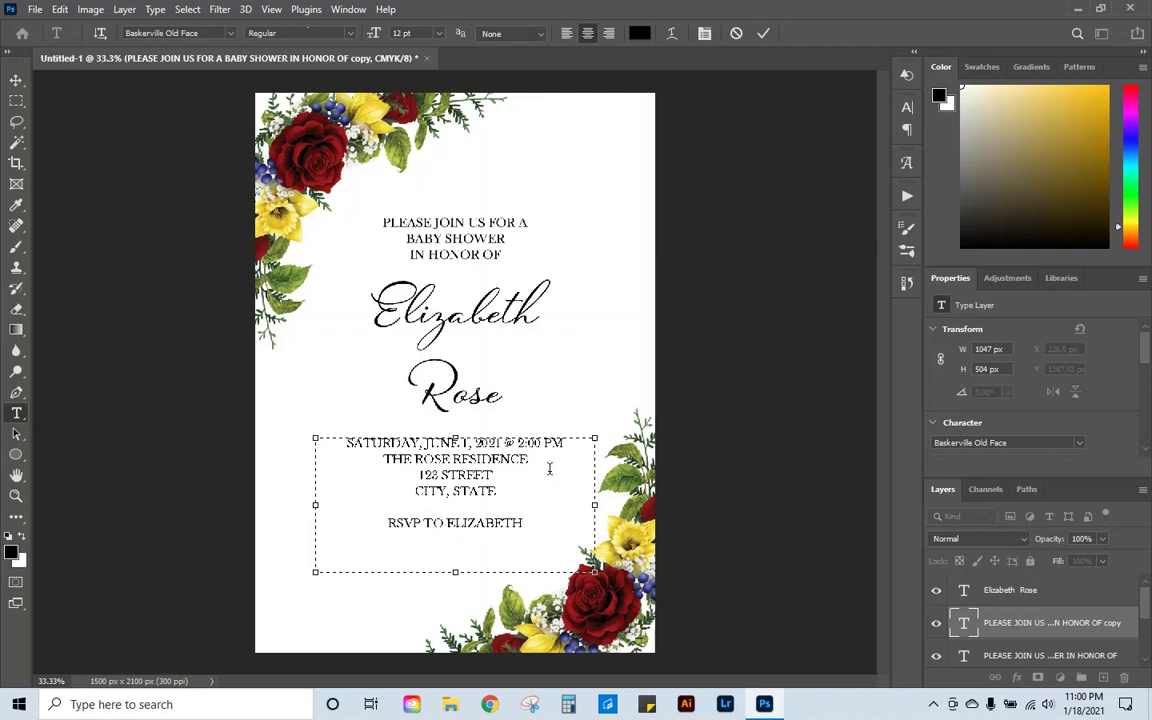
pyautogui.write(' AT 000')
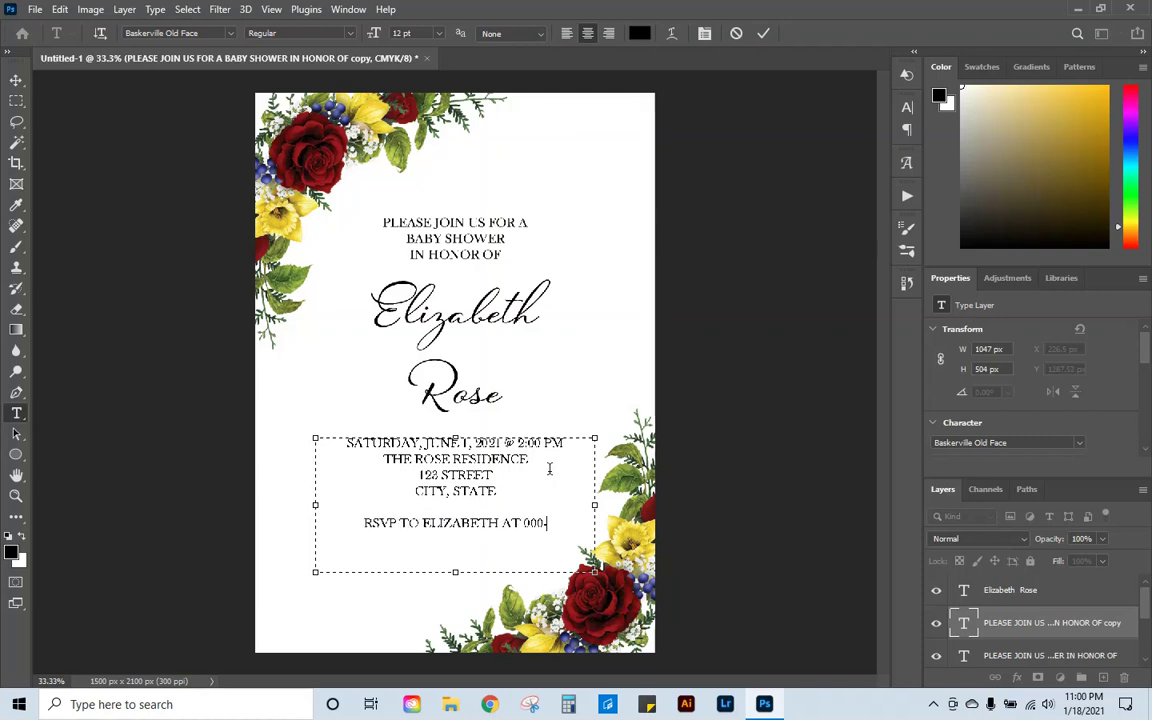
pyautogui.write('-000-0000')
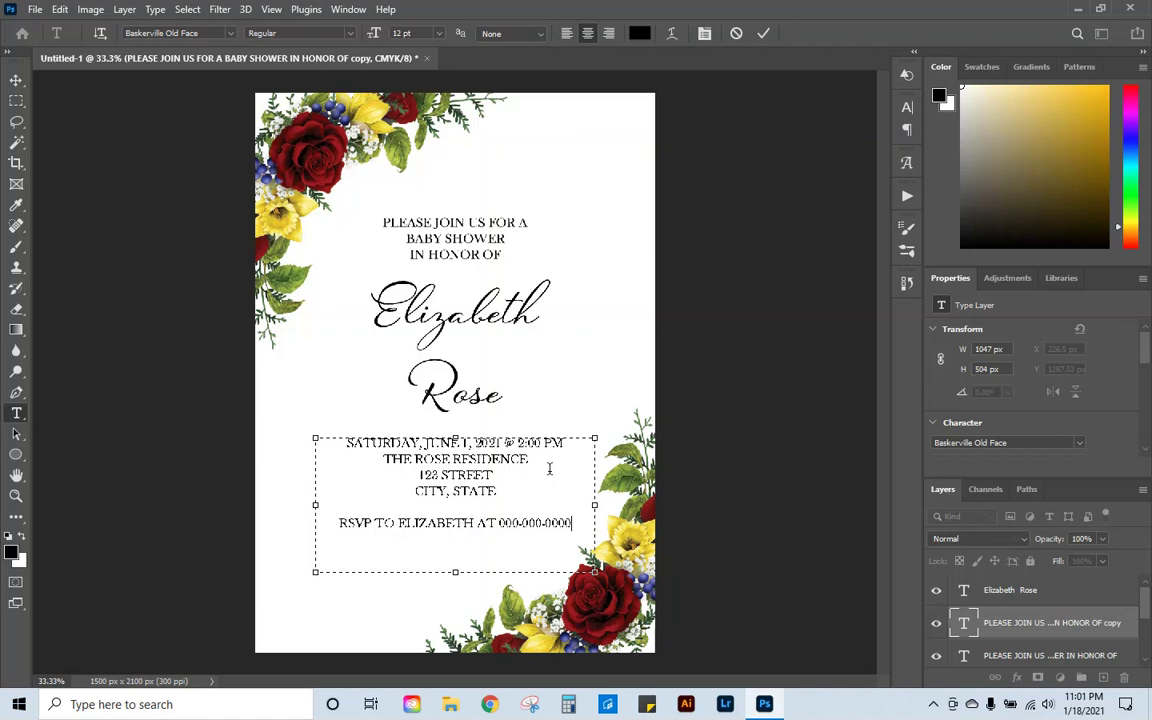
pyautogui.press('Return')
pyautogui.write('BY A')
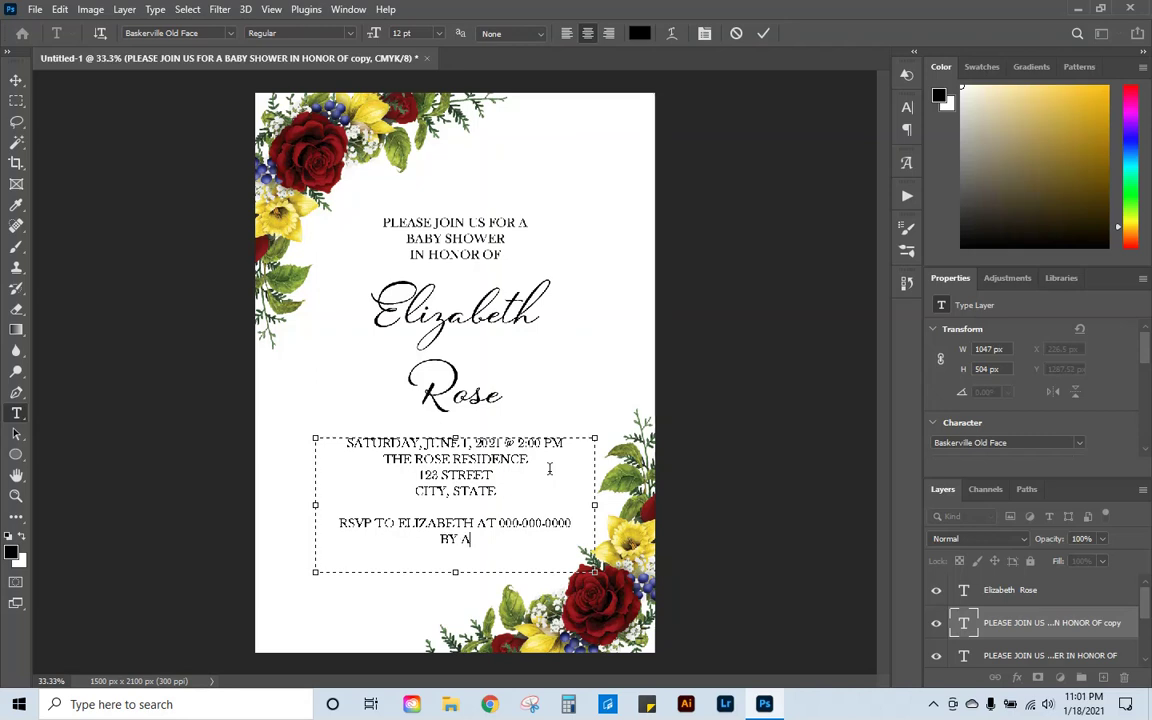
pyautogui.write('PRIL 10TH')
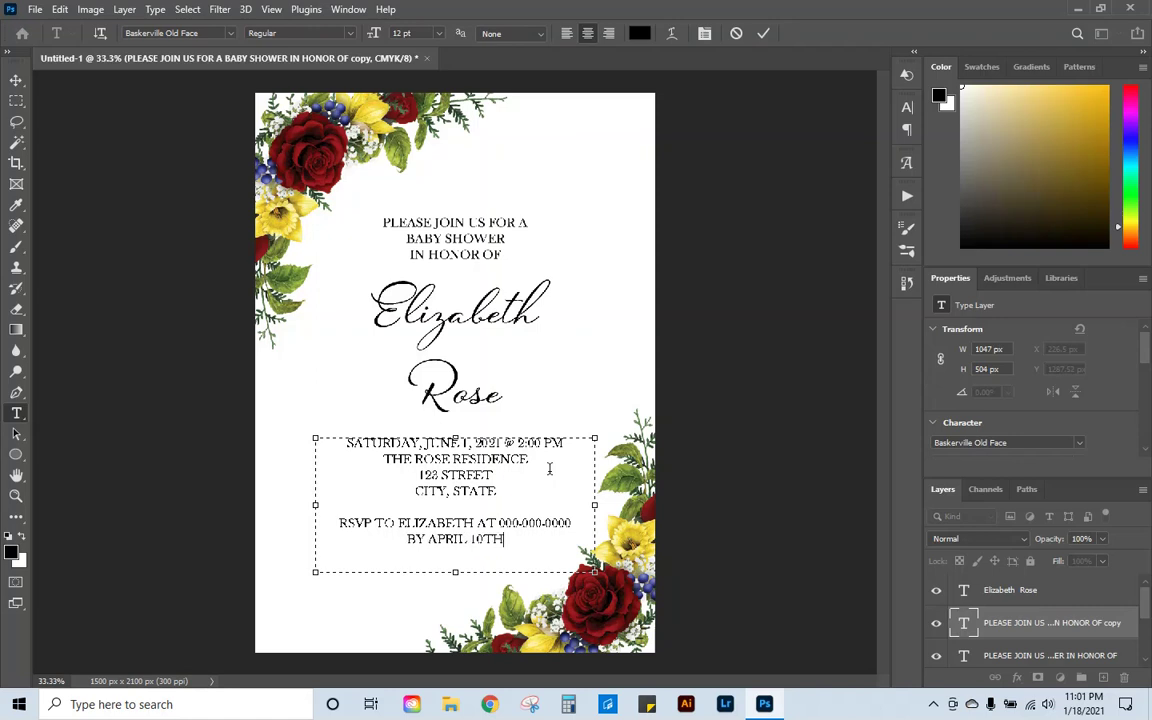
pyautogui.click(765, 34)
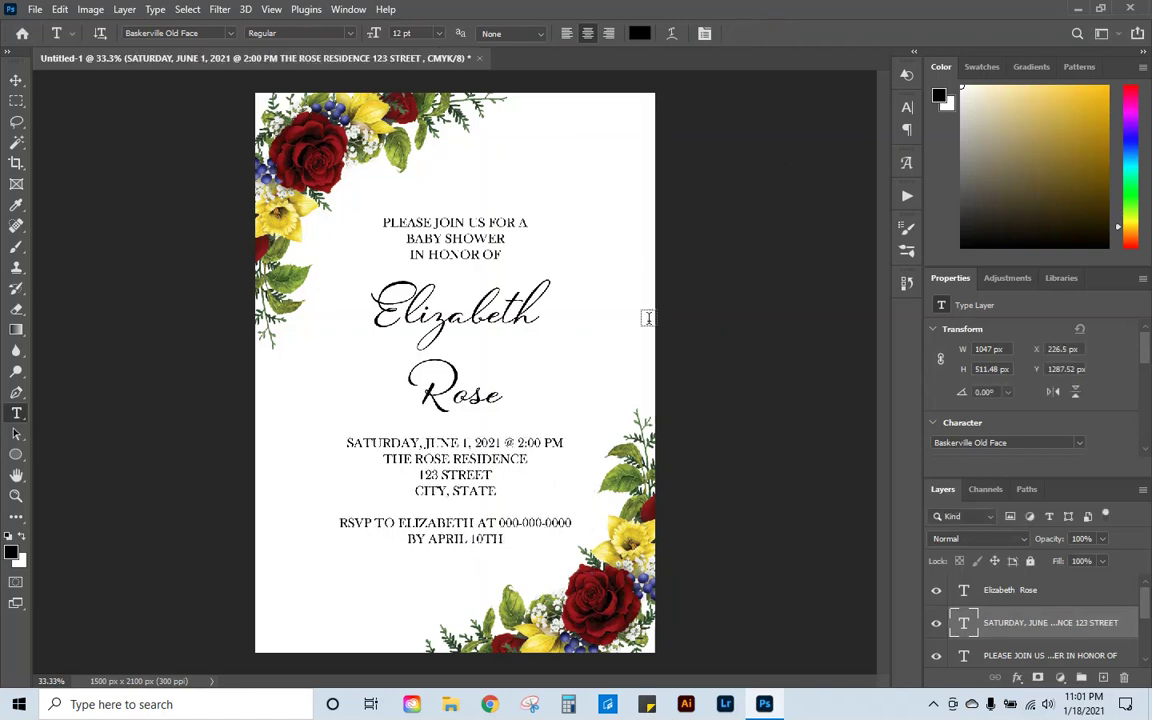
pyautogui.click(15, 80)
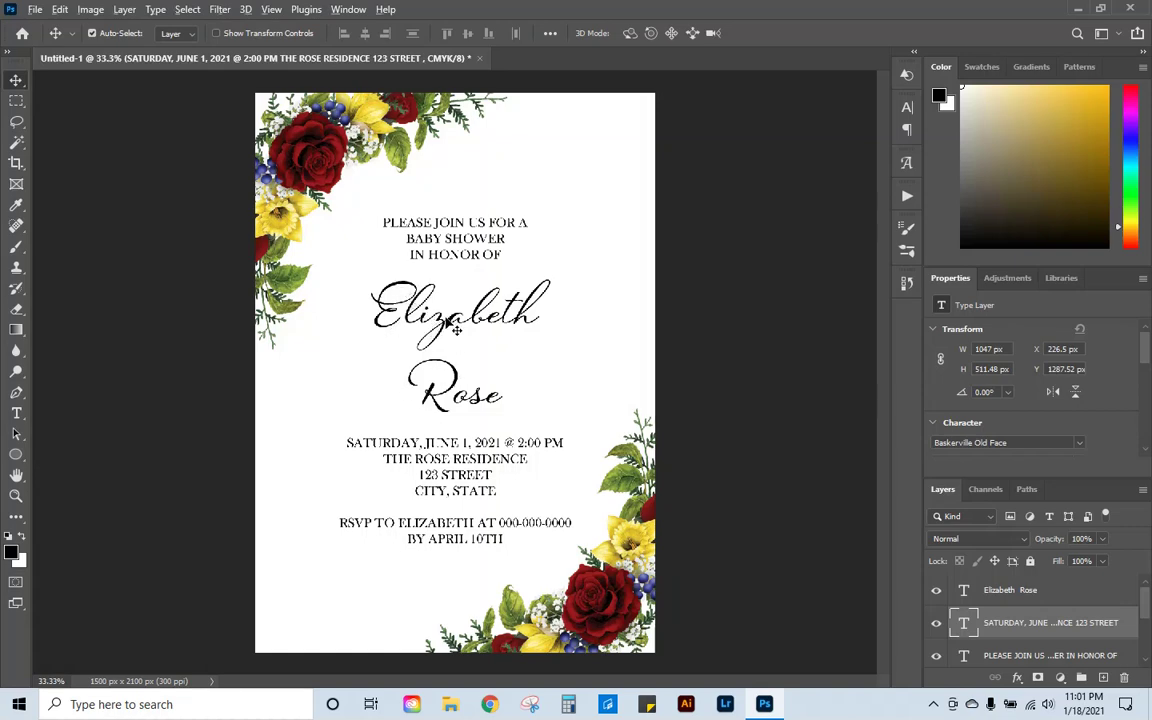
# Step: Duplicate the script name to the page bottom and retype it as 24 pt 'Registered at Amazon'
pyautogui.moveTo(456, 327); pyautogui.dragTo(458, 590)
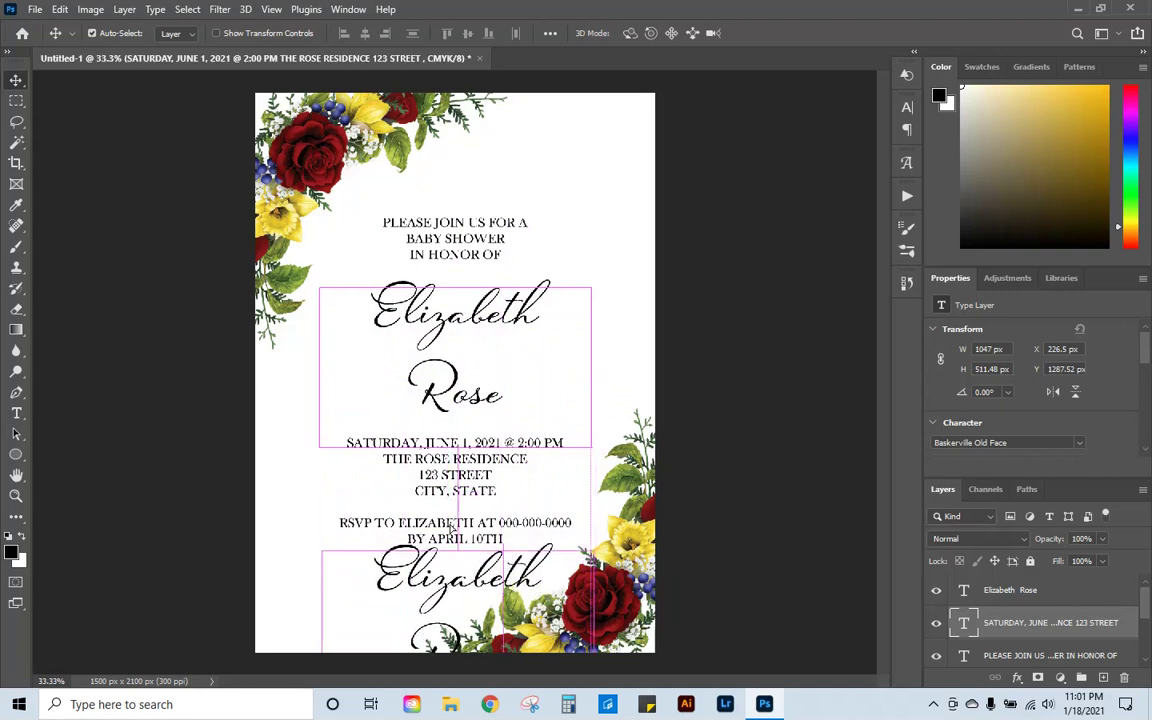
pyautogui.click(16, 413)
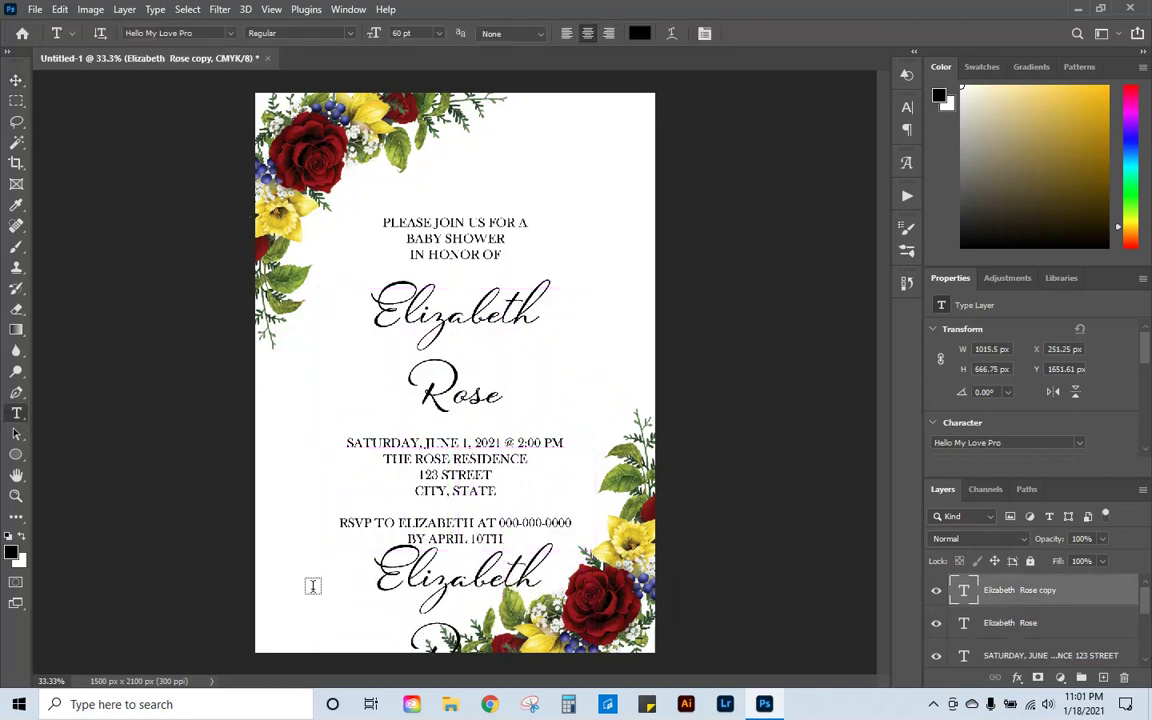
pyautogui.click(438, 621)
pyautogui.hotkey('ctrl', 'a')
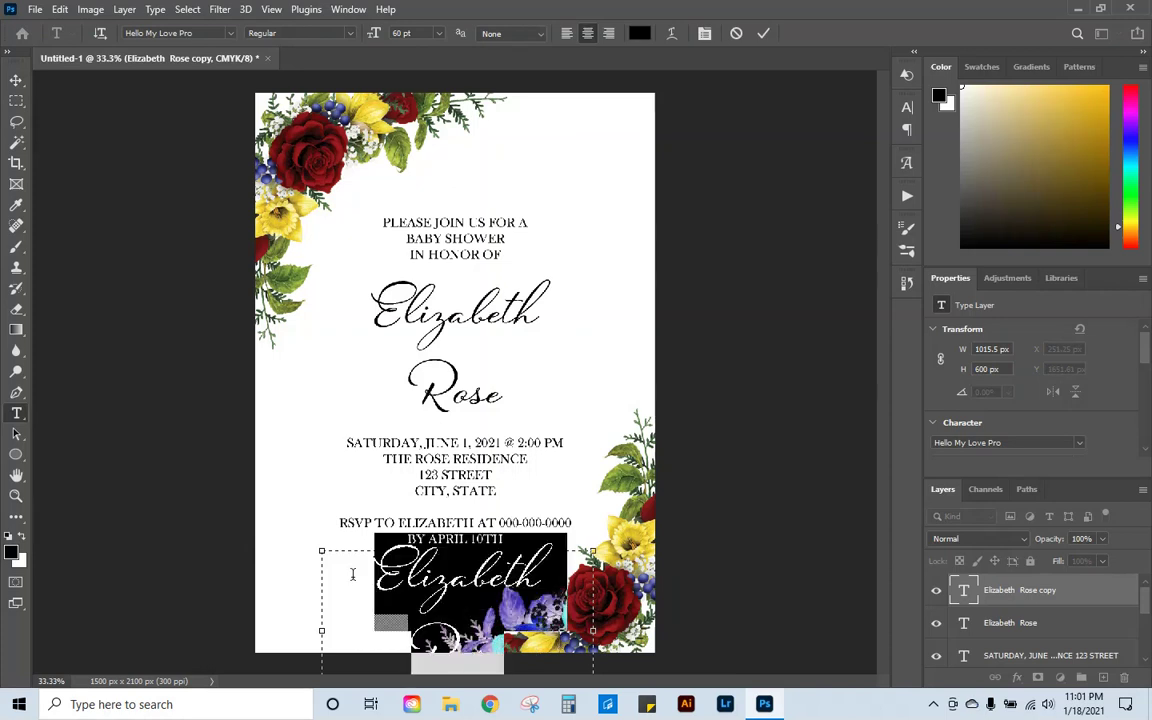
pyautogui.click(438, 33)
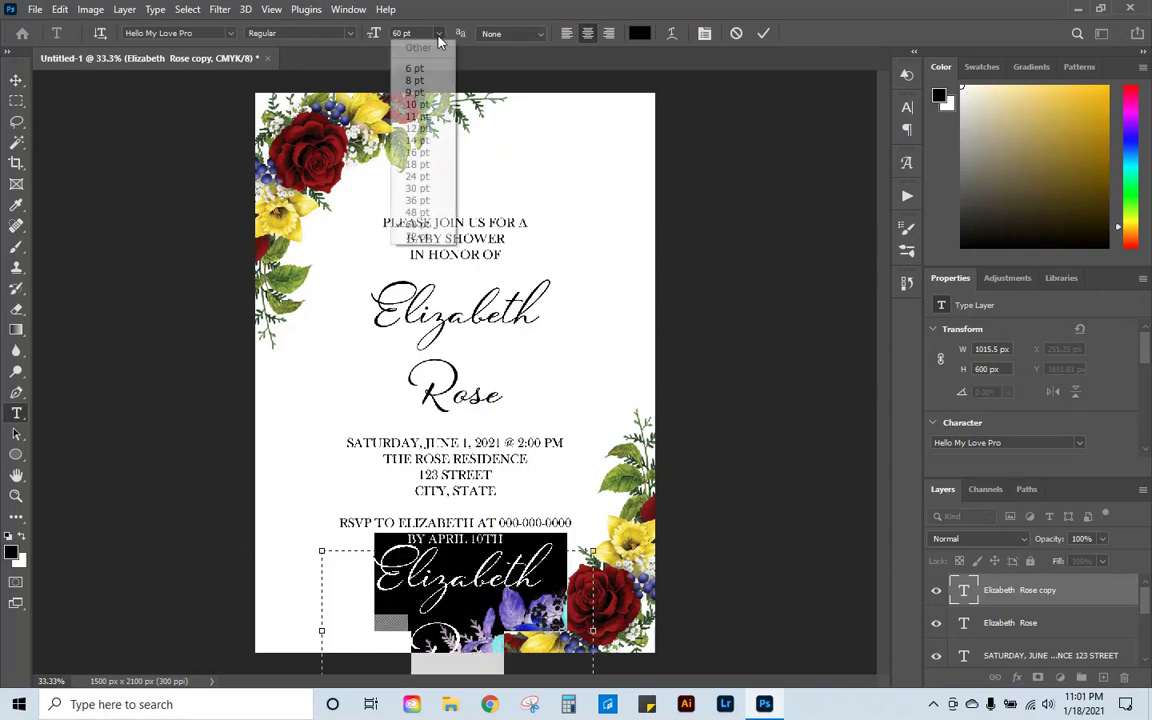
pyautogui.click(443, 166)
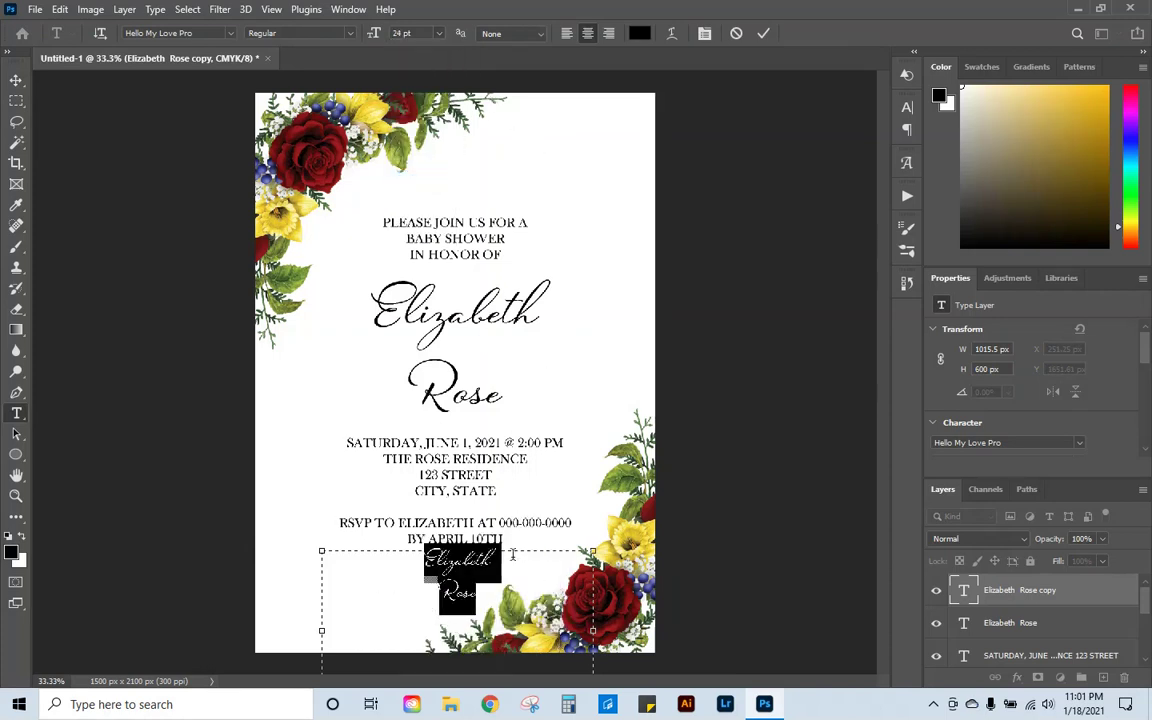
pyautogui.press('BackSpace')
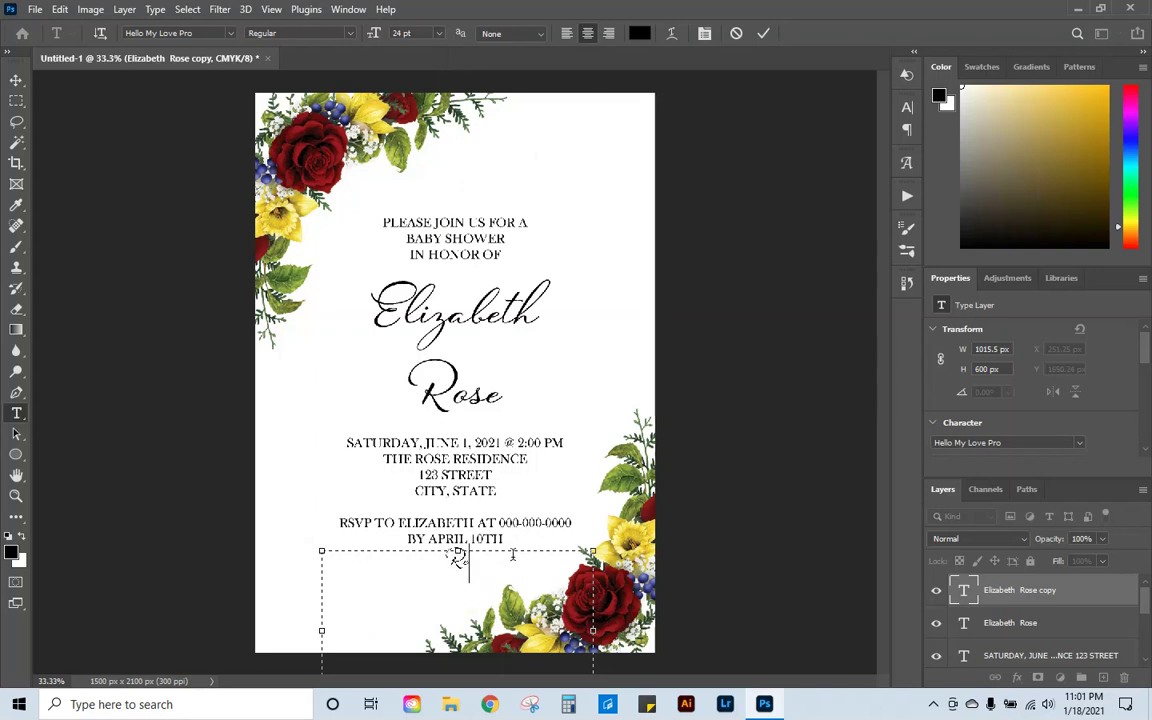
pyautogui.write('Registered a')
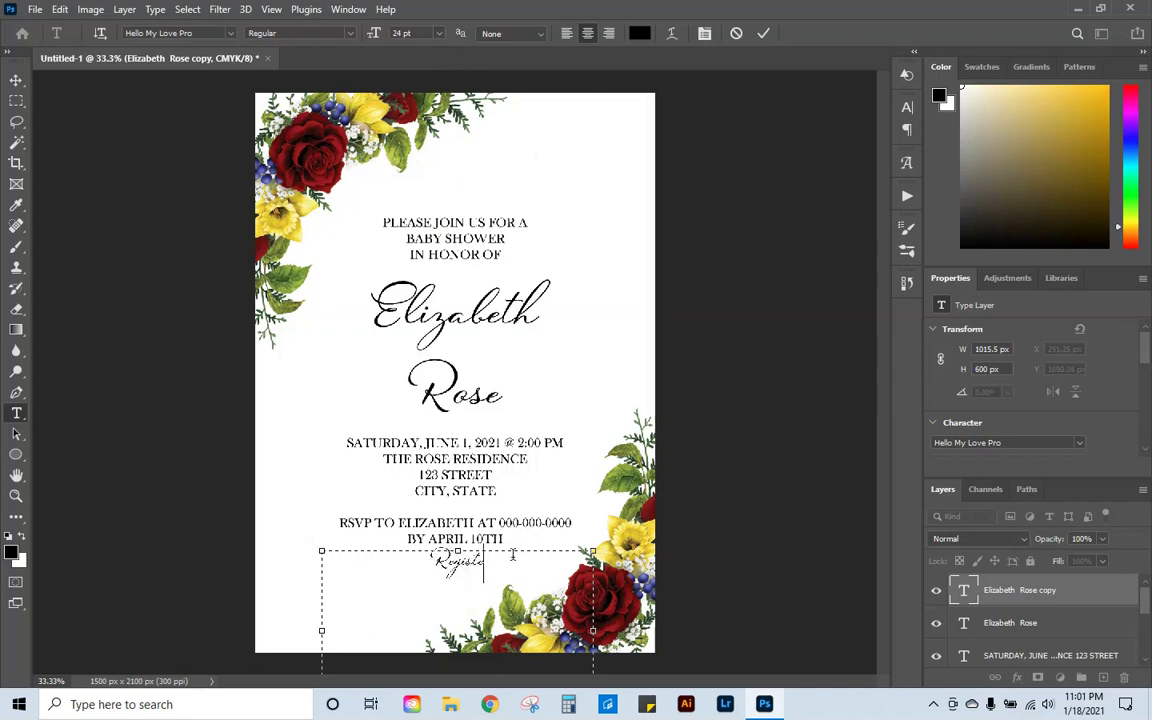
pyautogui.write('t A')
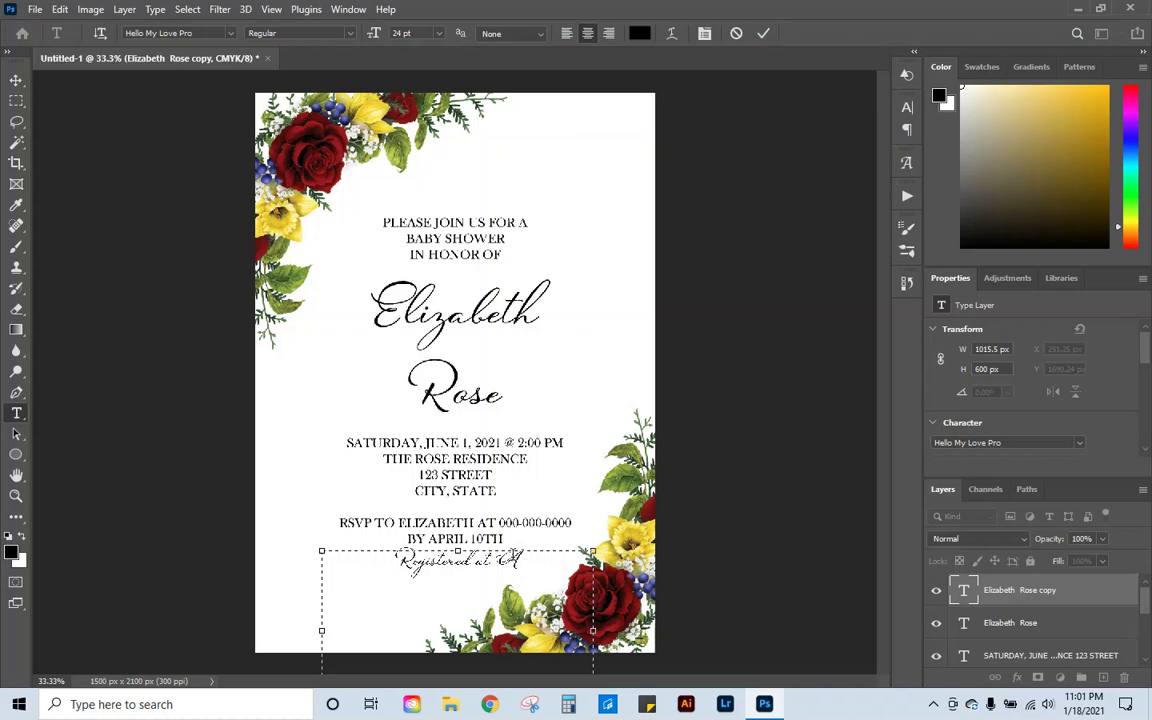
pyautogui.write('mazon')
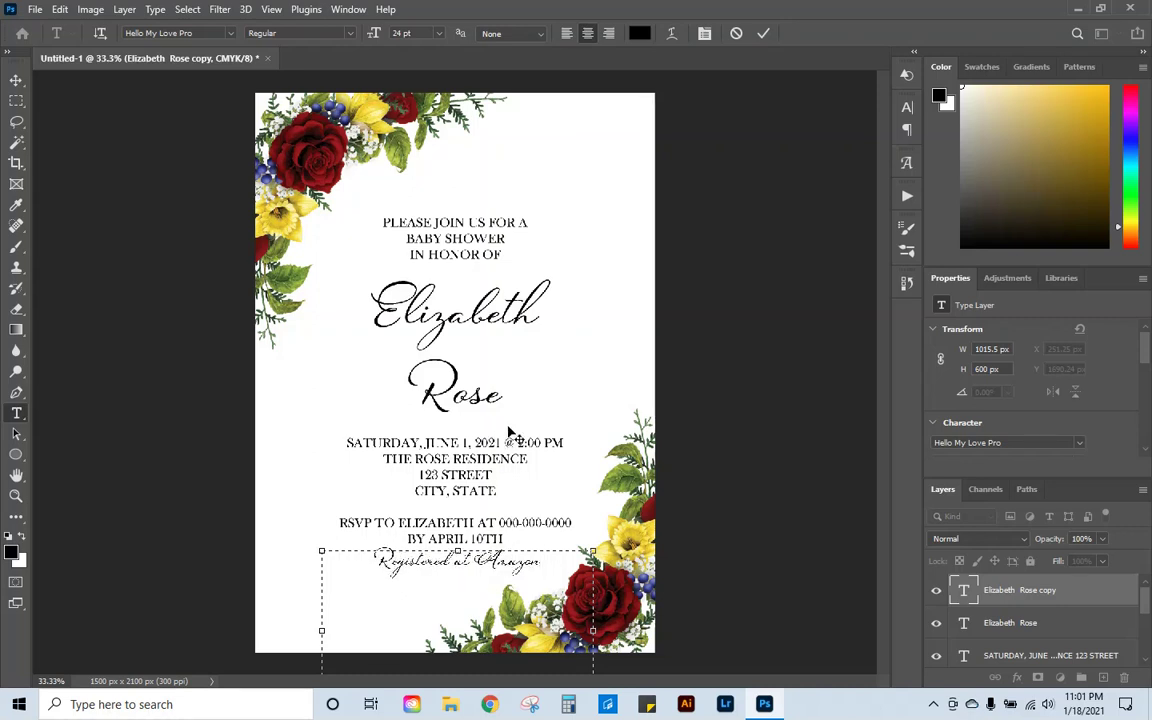
pyautogui.click(763, 33)
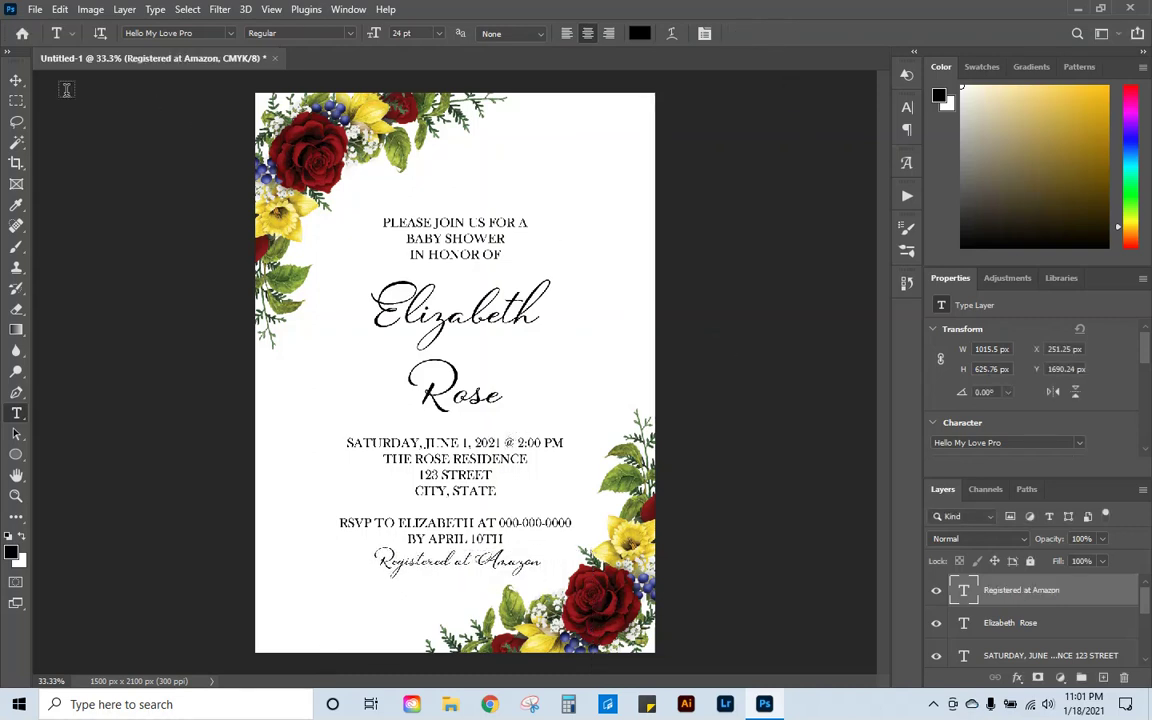
pyautogui.click(16, 80)
pyautogui.click(404, 239)
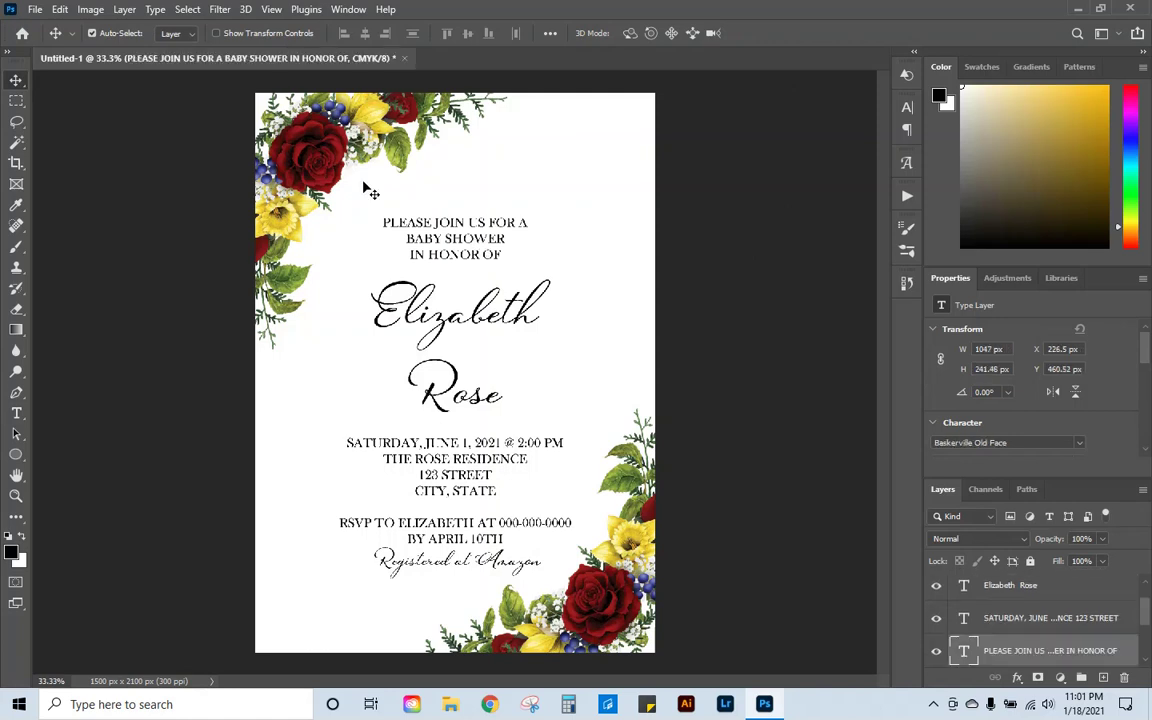
# Step: Raise the PLEASE JOIN US heading block about 21 px with Free Transform
pyautogui.click(60, 9)
pyautogui.click(94, 358)
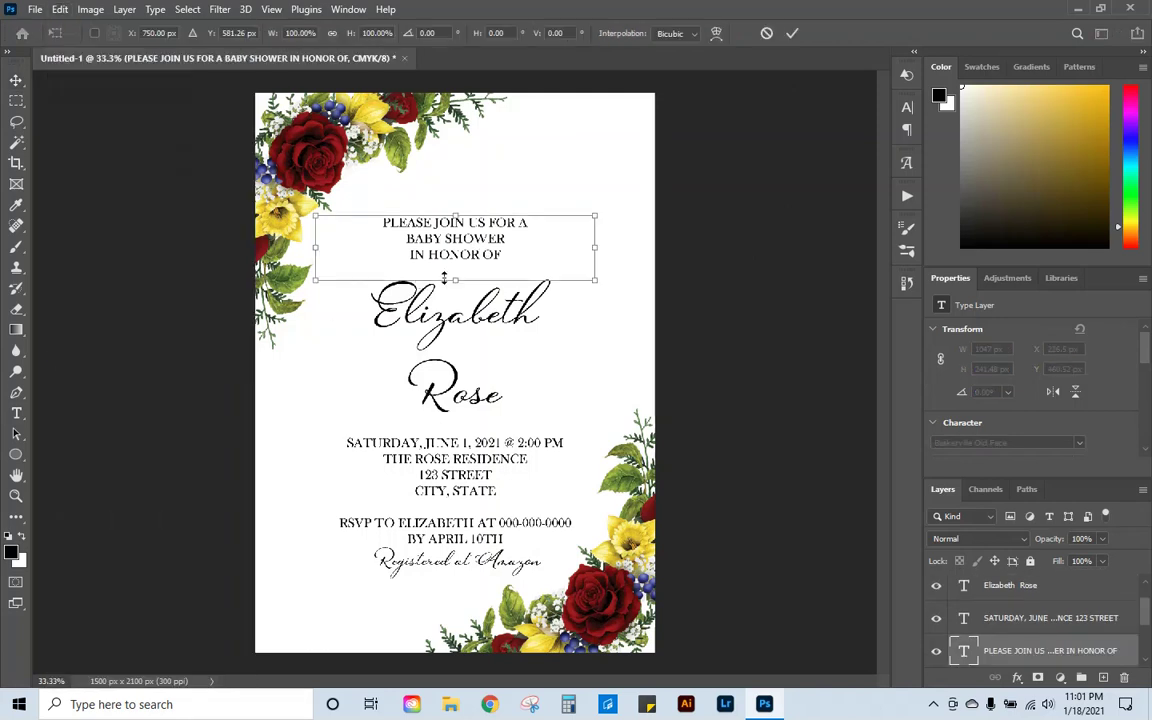
pyautogui.moveTo(455, 268); pyautogui.dragTo(453, 255)
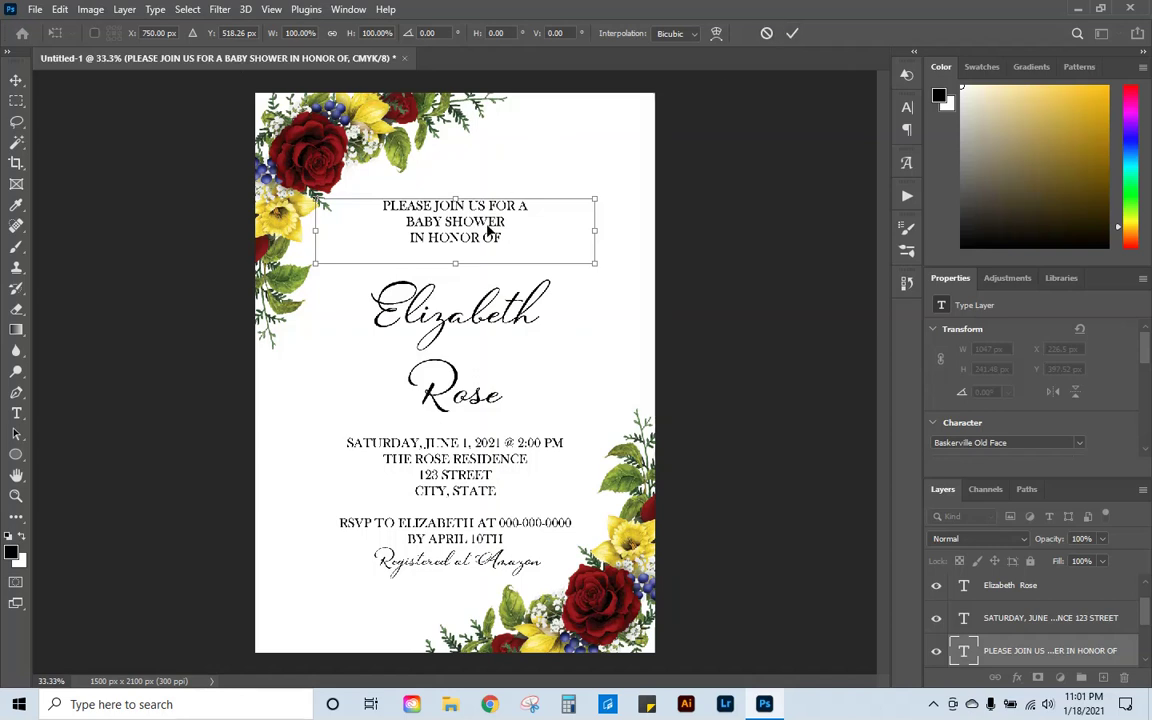
pyautogui.moveTo(487, 232); pyautogui.dragTo(488, 227)
pyautogui.click(792, 33)
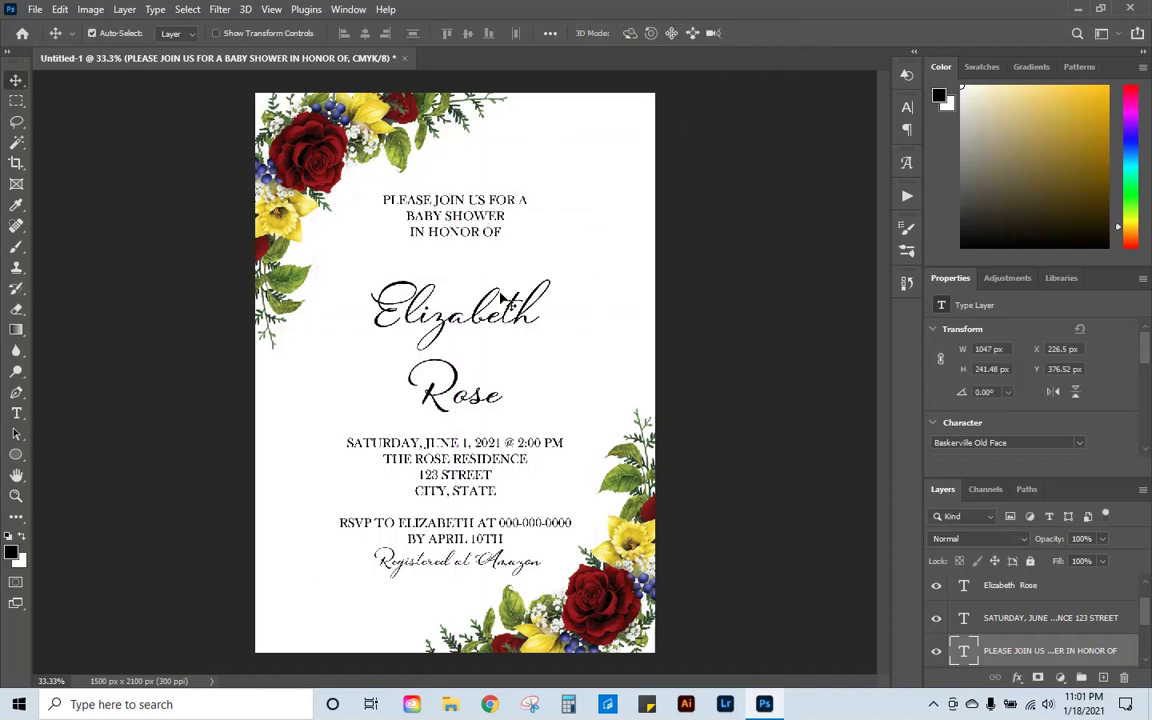
# Step: Move the script name text up closer to the heading
pyautogui.click(503, 300)
pyautogui.click(60, 9)
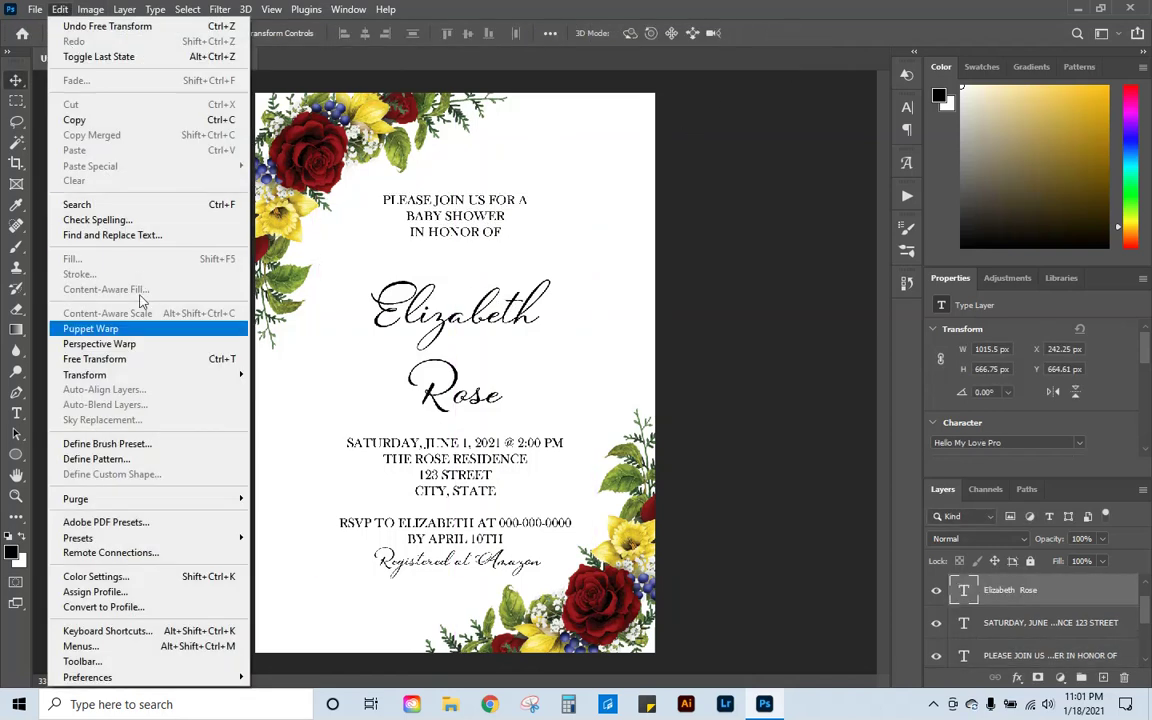
pyautogui.click(130, 357)
pyautogui.moveTo(468, 335); pyautogui.dragTo(468, 314)
pyautogui.click(792, 33)
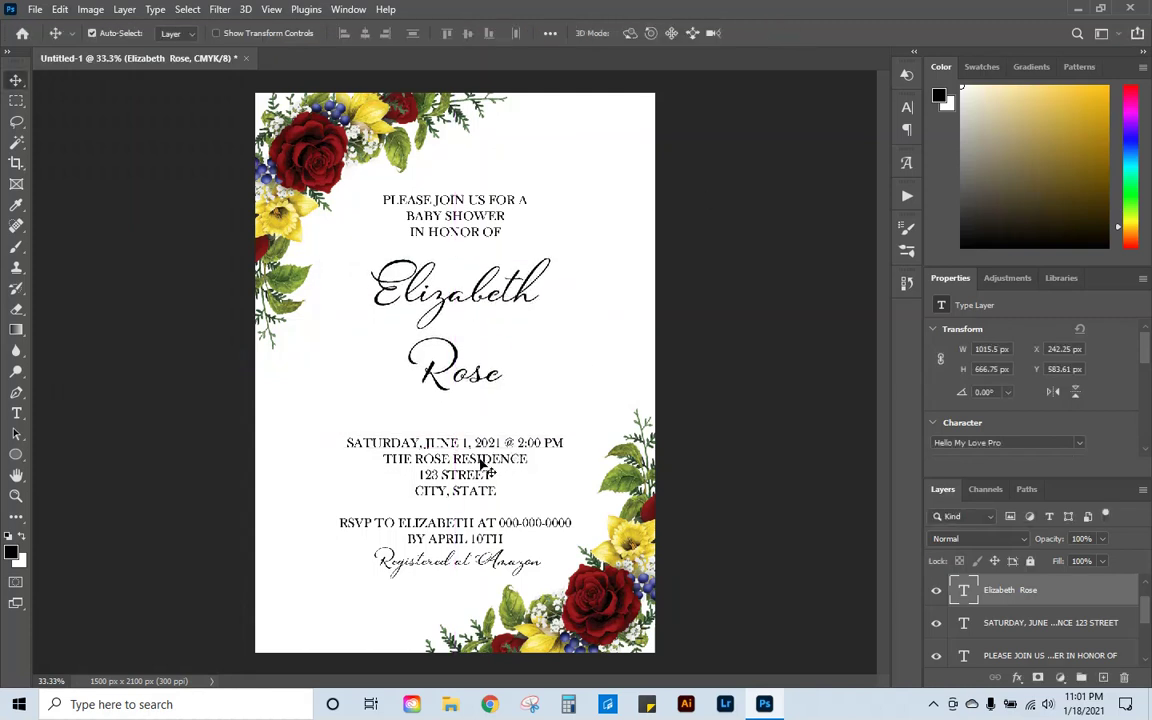
# Step: Raise the date, address and RSVP details block upward
pyautogui.click(474, 440)
pyautogui.click(60, 9)
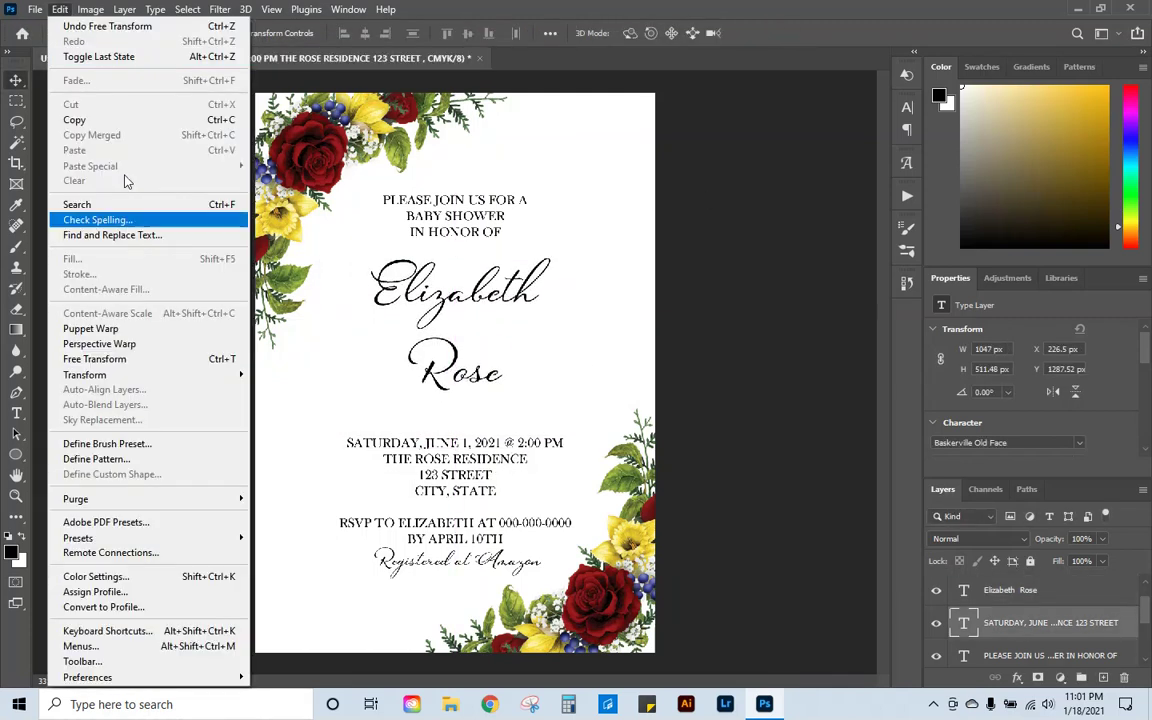
pyautogui.click(152, 358)
pyautogui.moveTo(450, 512); pyautogui.dragTo(450, 484)
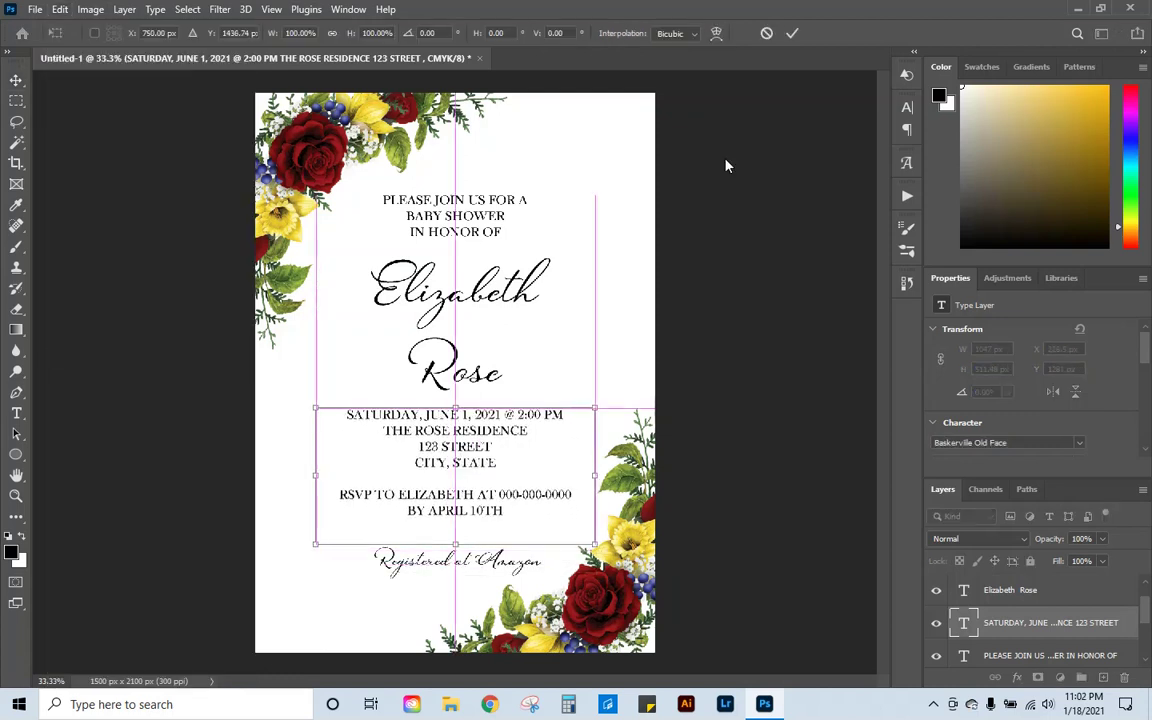
pyautogui.click(792, 33)
# Step: Nudge the 'Registered at Amazon' line upward and deselect all layers
pyautogui.doubleClick(472, 556)
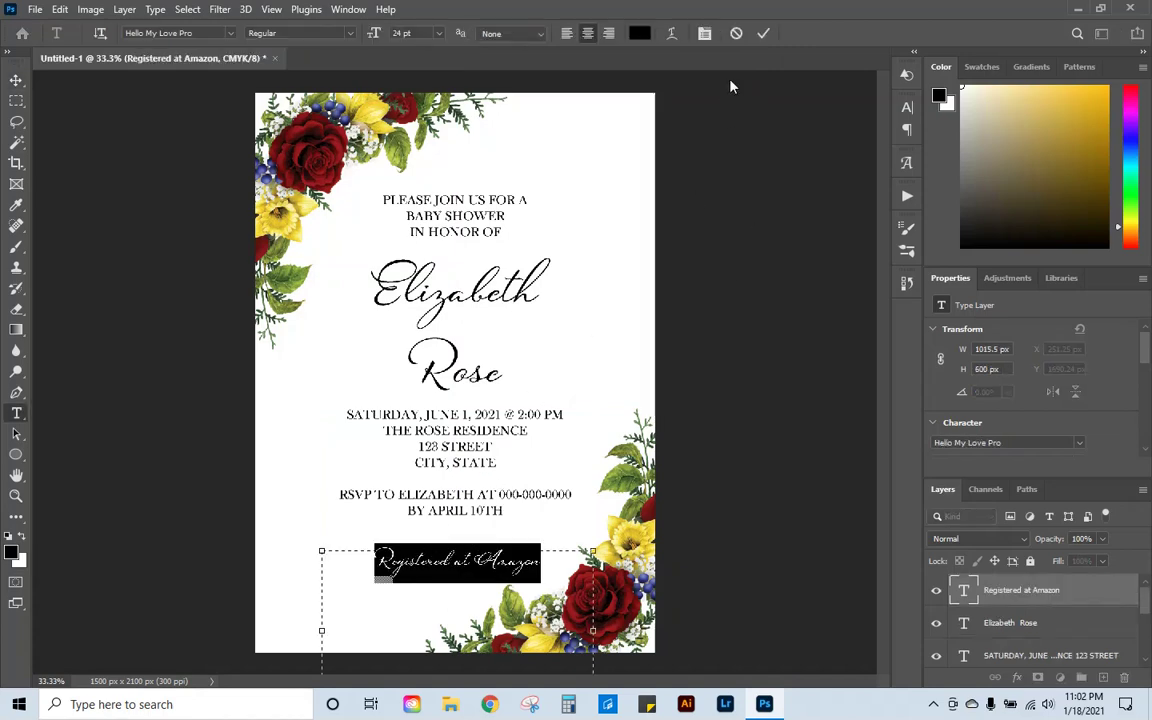
pyautogui.click(736, 34)
pyautogui.click(60, 9)
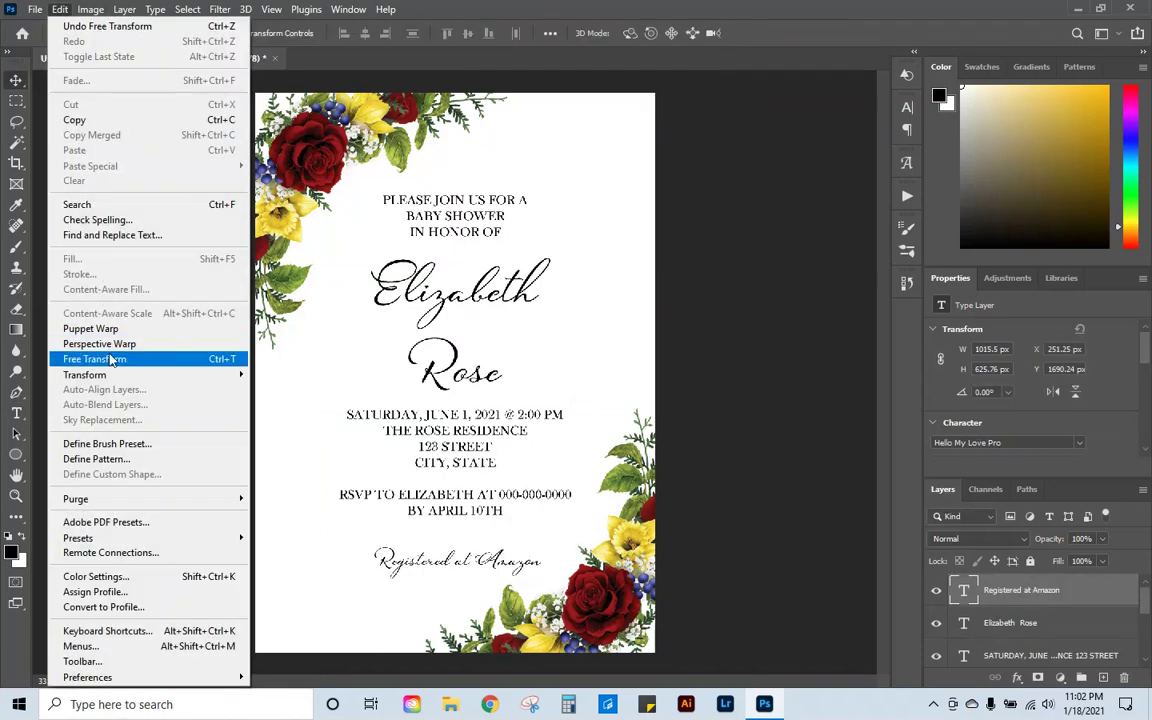
pyautogui.click(110, 358)
pyautogui.moveTo(463, 589); pyautogui.dragTo(460, 572)
pyautogui.click(791, 35)
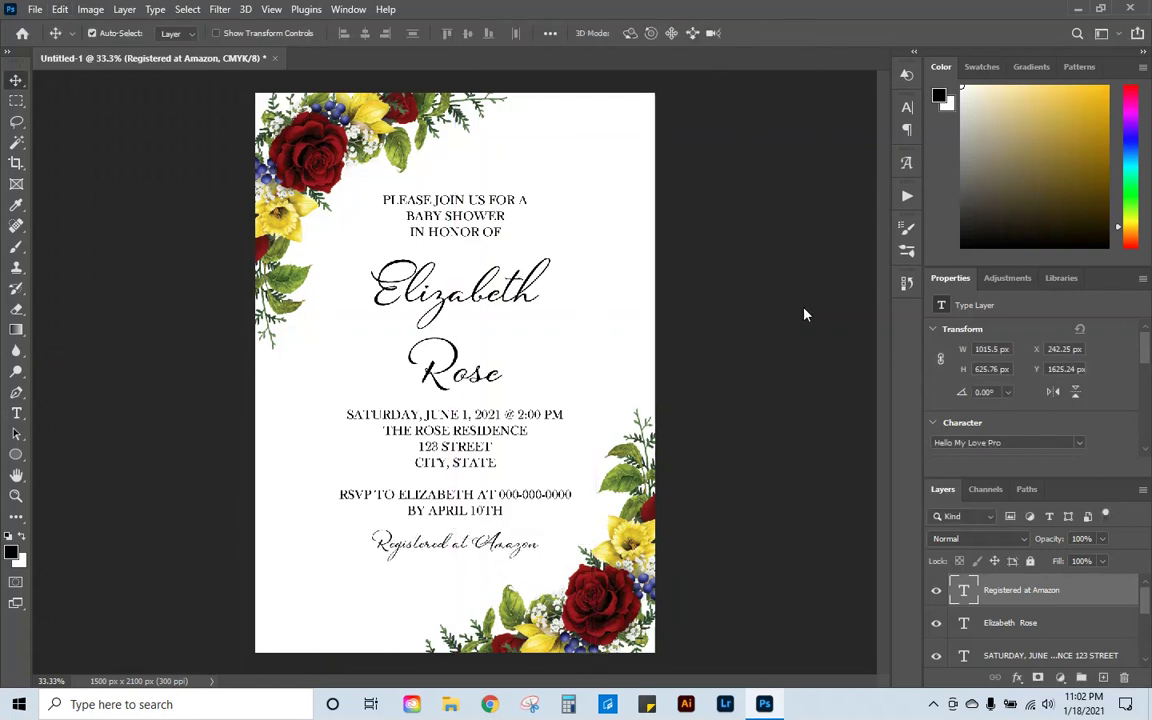
pyautogui.click(805, 314)
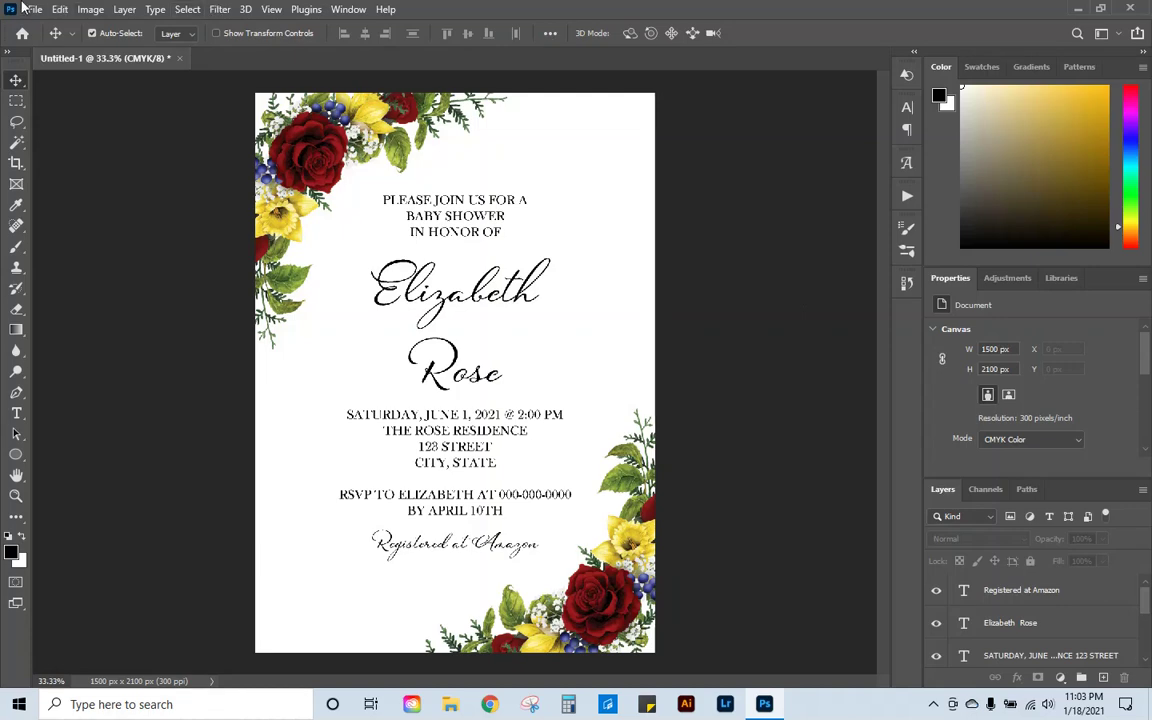
# Step: Save the invitation as SKU 001.psd in Downloads, accepting Maximize Compatibility
pyautogui.click(34, 9)
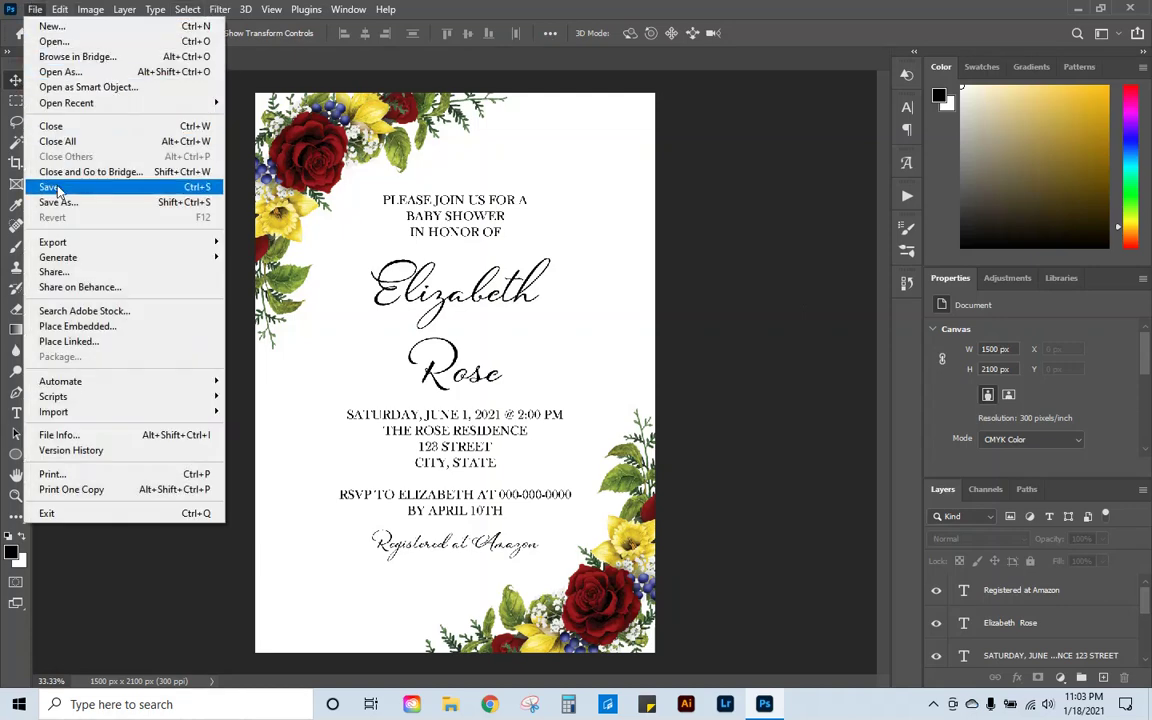
pyautogui.click(50, 186)
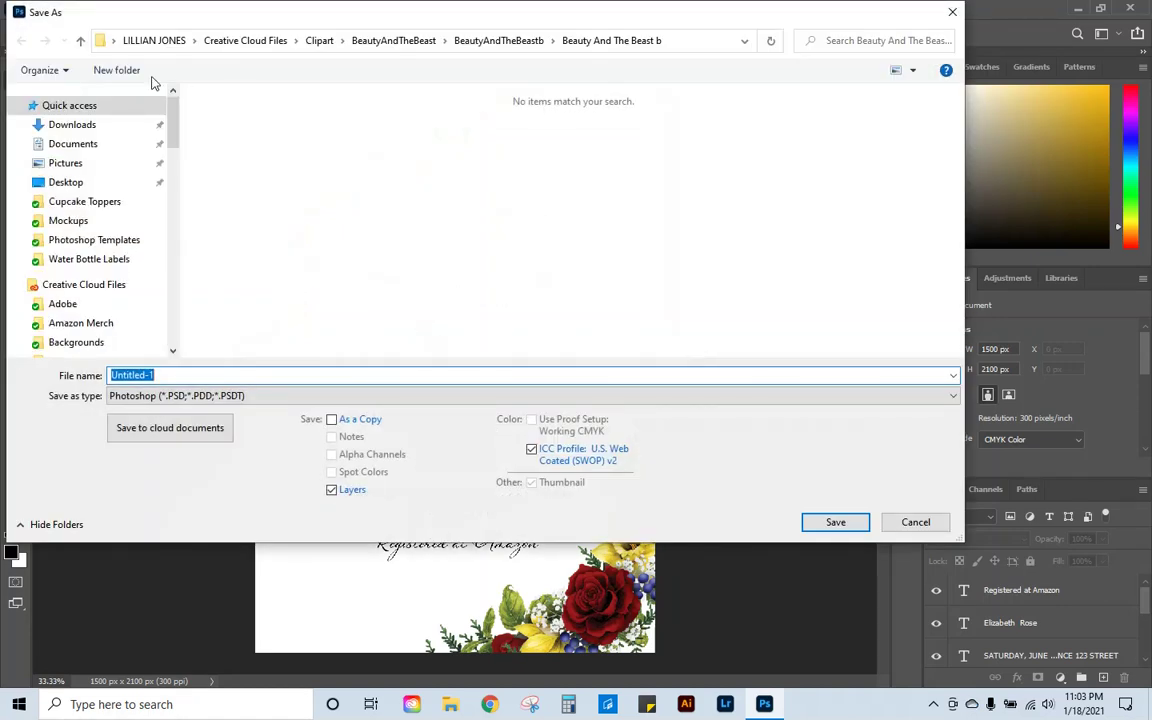
pyautogui.click(70, 125)
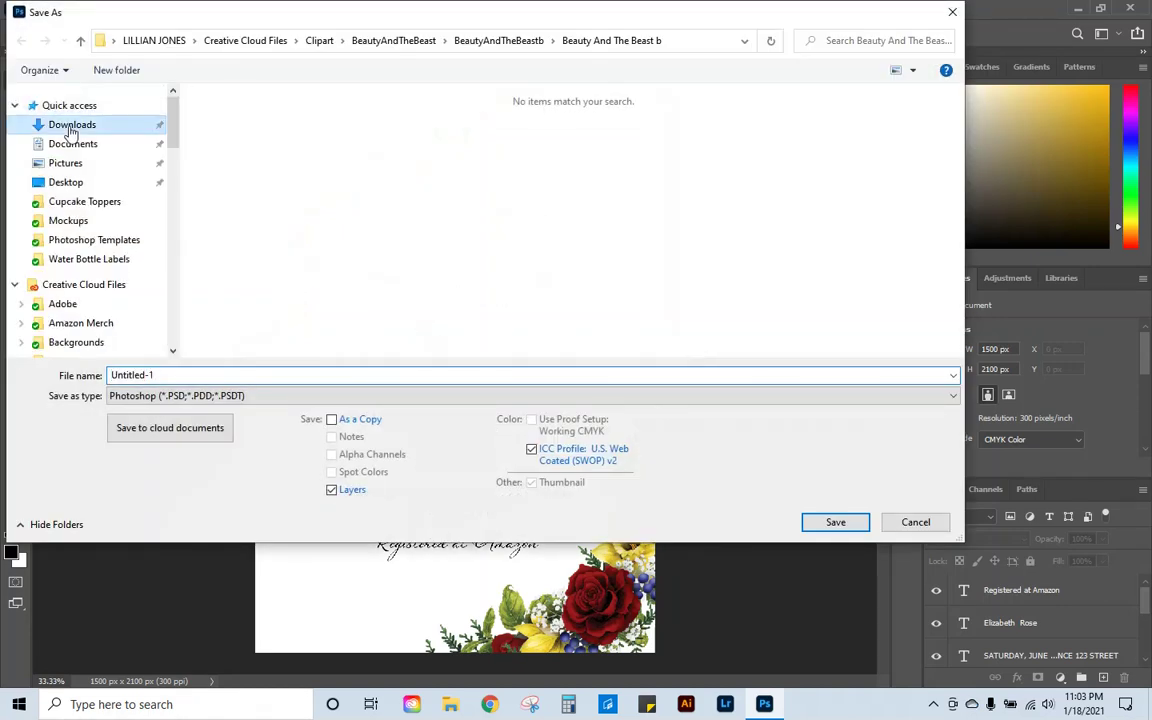
pyautogui.doubleClick(350, 375)
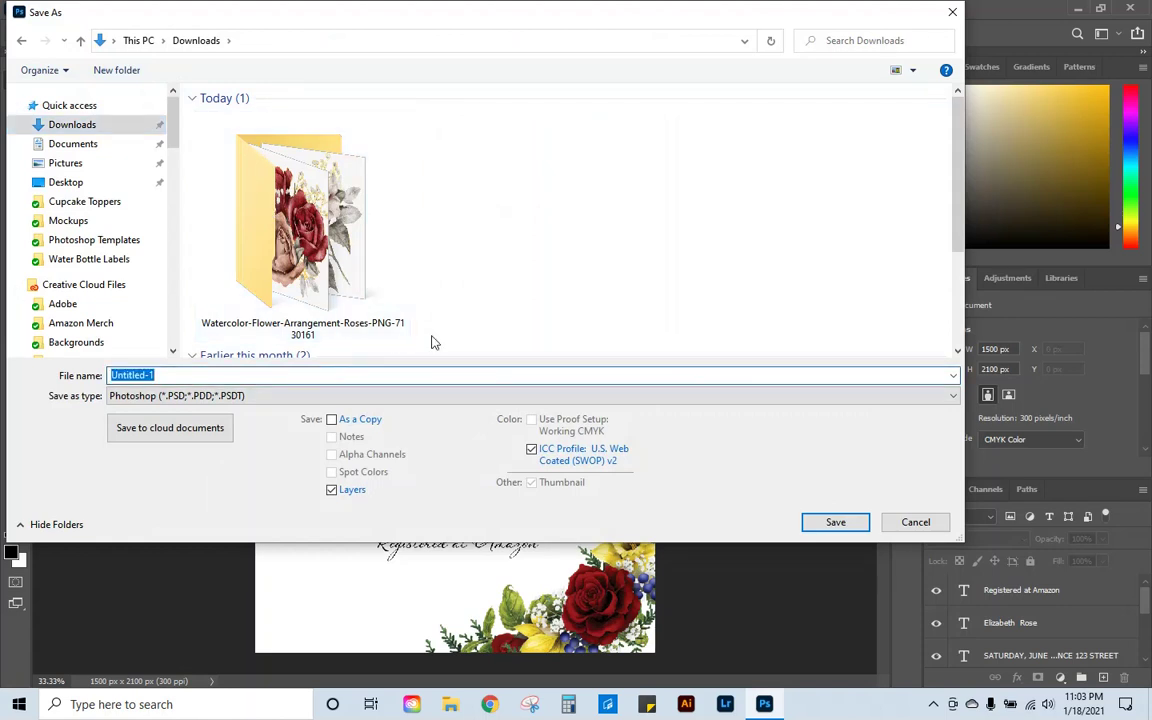
pyautogui.write('SKU ')
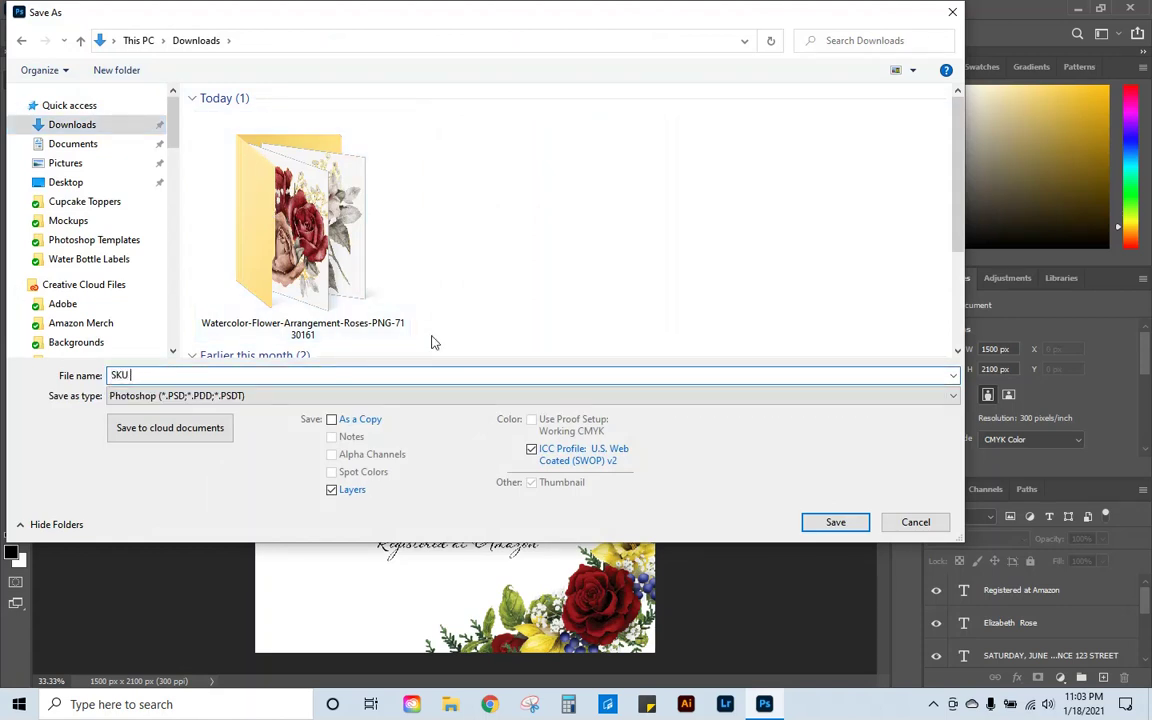
pyautogui.write('001')
pyautogui.press('Return')
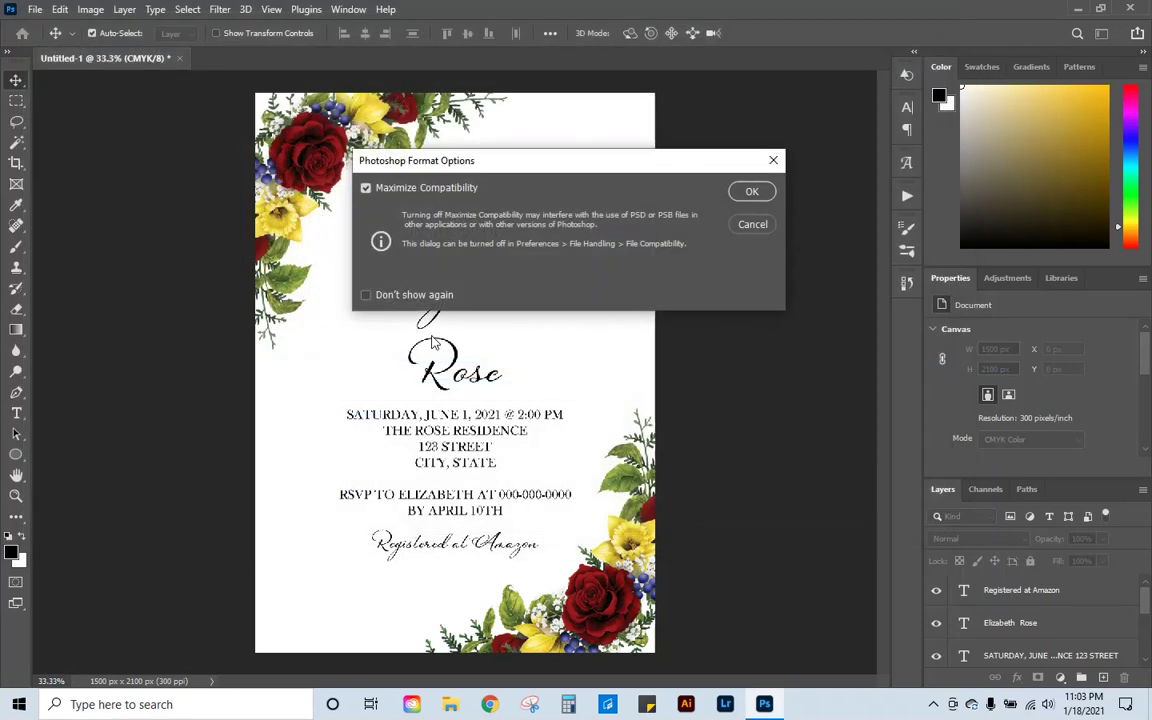
pyautogui.press('Return')
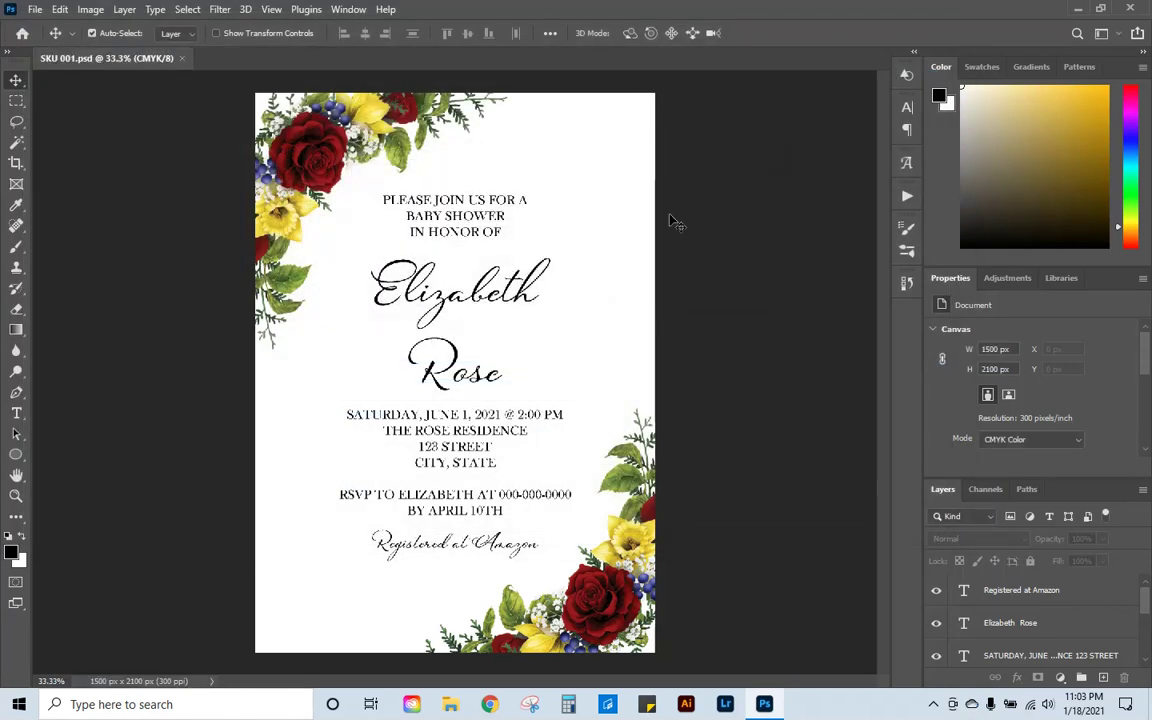